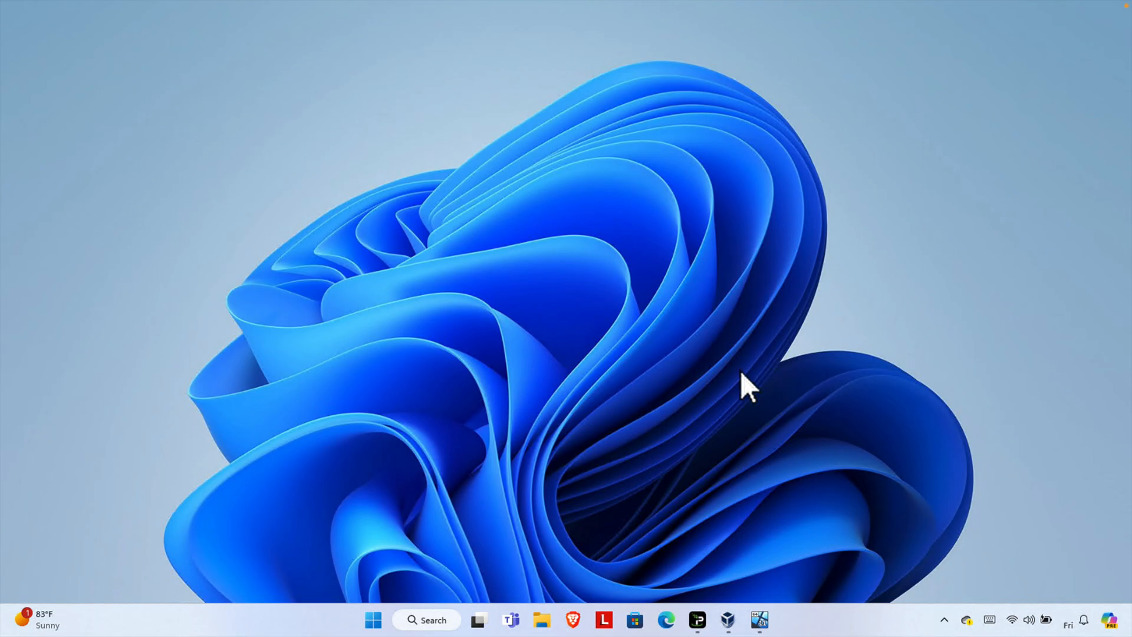
# Open Microsoft Edge and load google.com
pyautogui.click(666, 619)
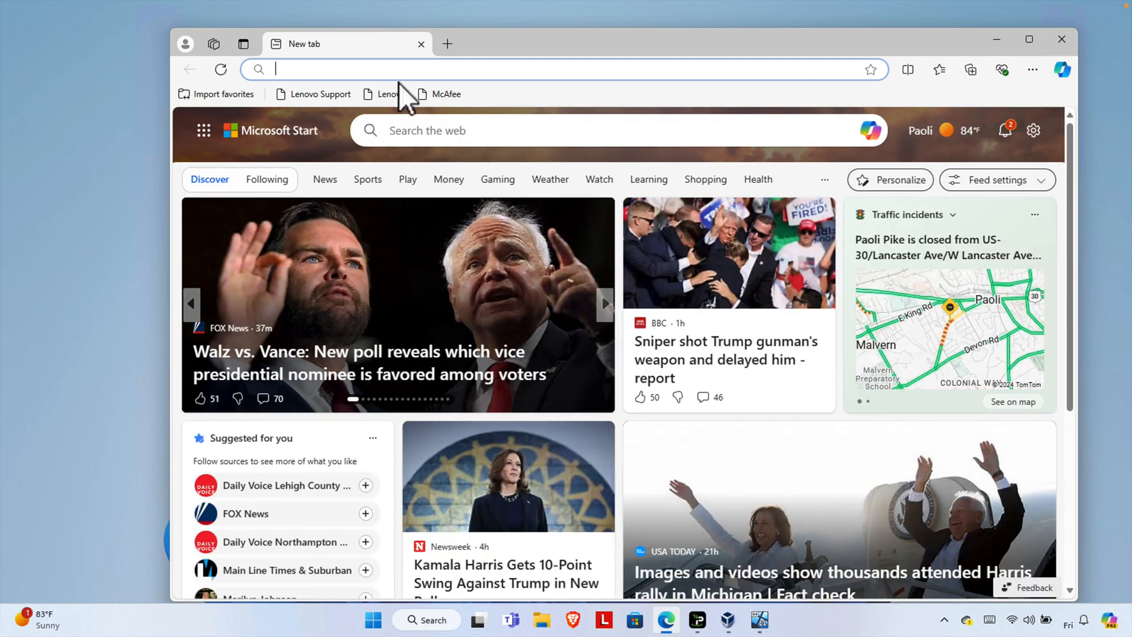
pyautogui.write('goo')
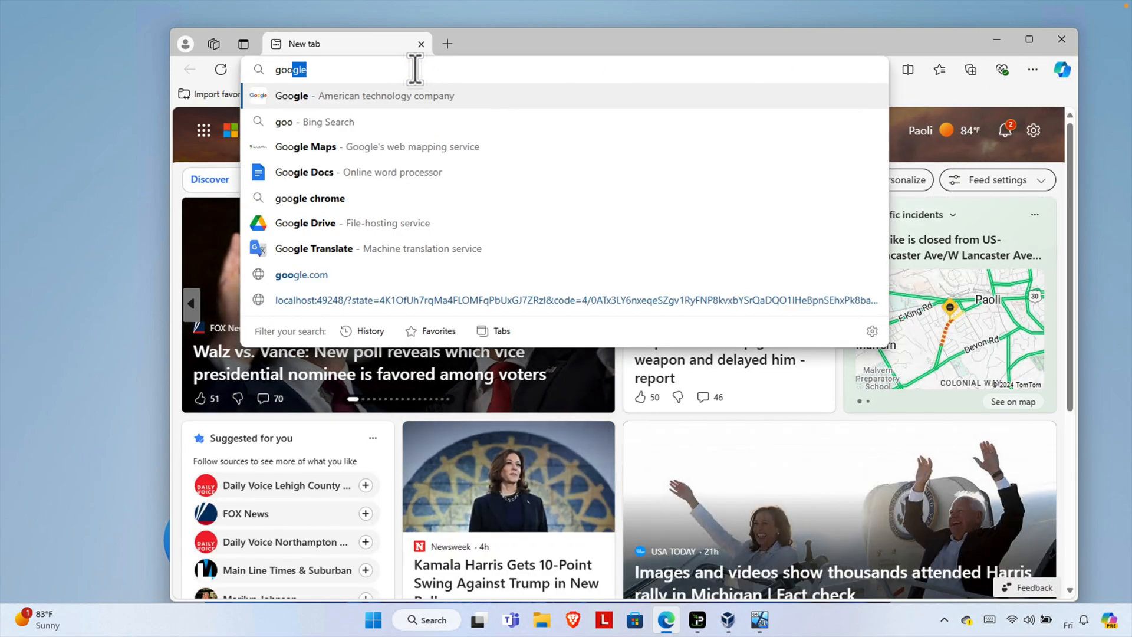
pyautogui.write('gle.com')
pyautogui.press('Return')
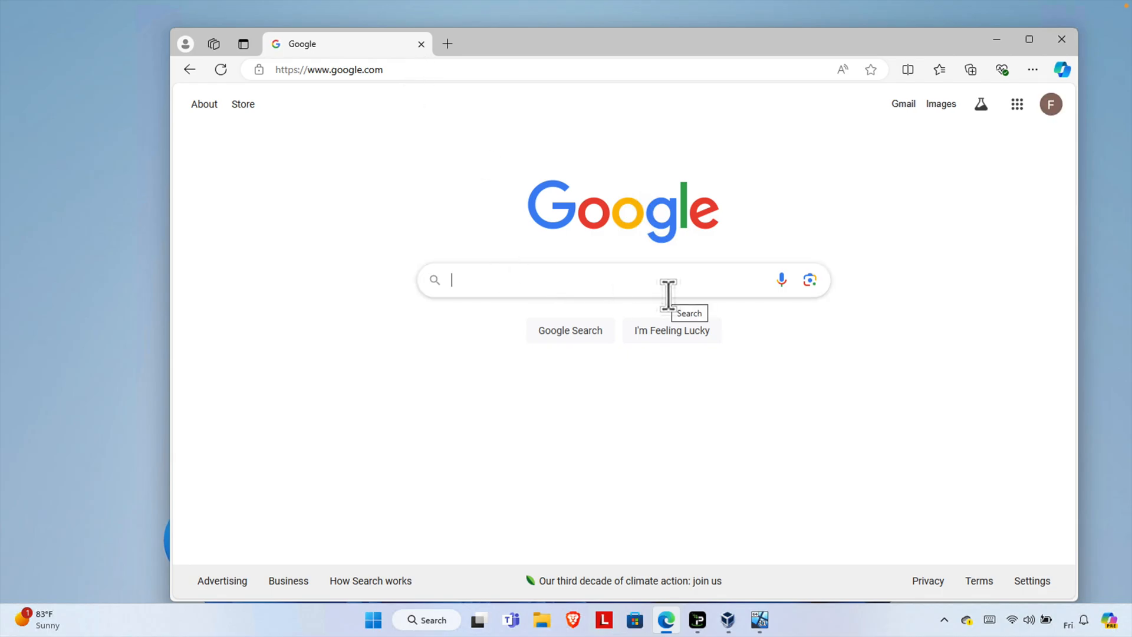
# Search Google for "hugo installl" and open the Windows page of Hugo's installation guide
pyautogui.write('hugo instal')
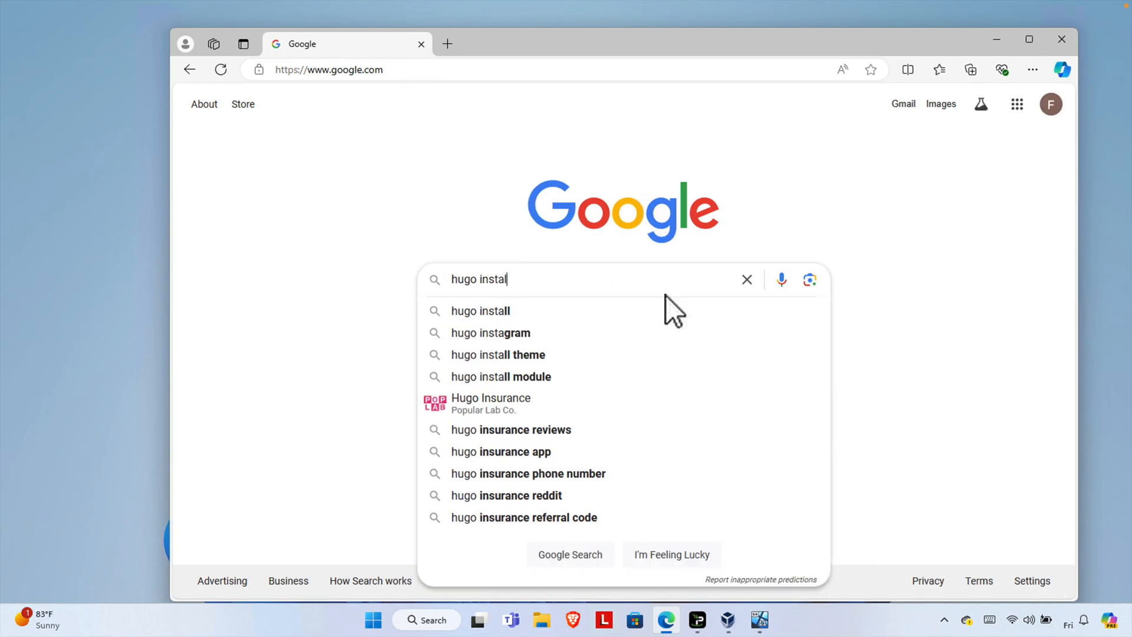
pyautogui.write('ll')
pyautogui.press('Return')
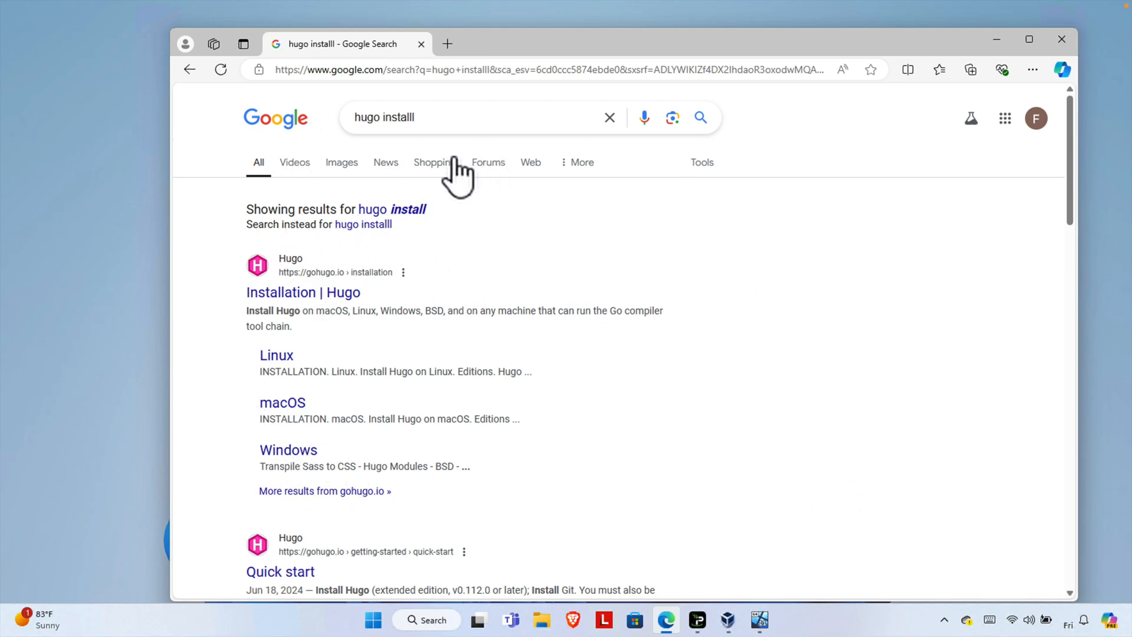
pyautogui.click(313, 294)
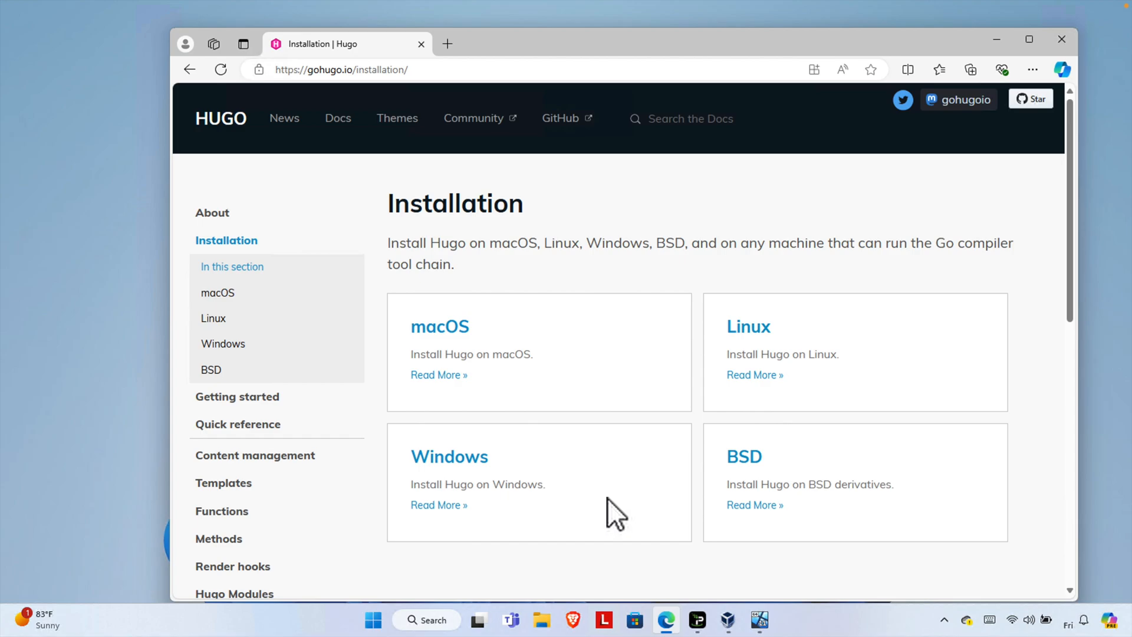
pyautogui.click(461, 461)
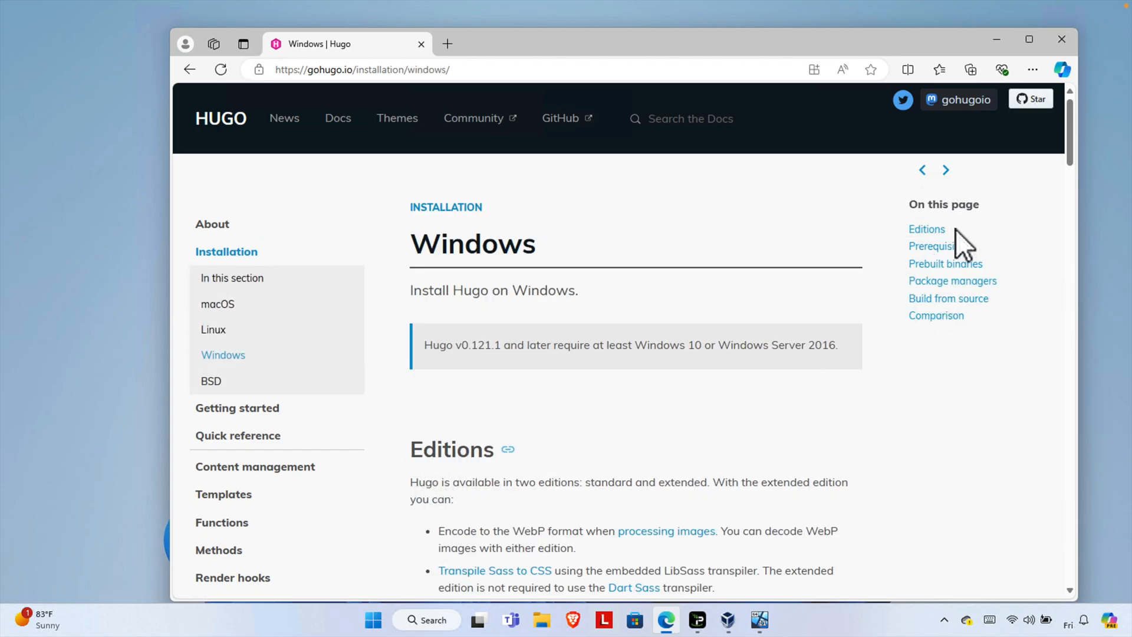
# Find the Prebuilt binaries section of the Windows installation page and open the latest release page on GitHub
pyautogui.scroll(-4, 1073, 132)
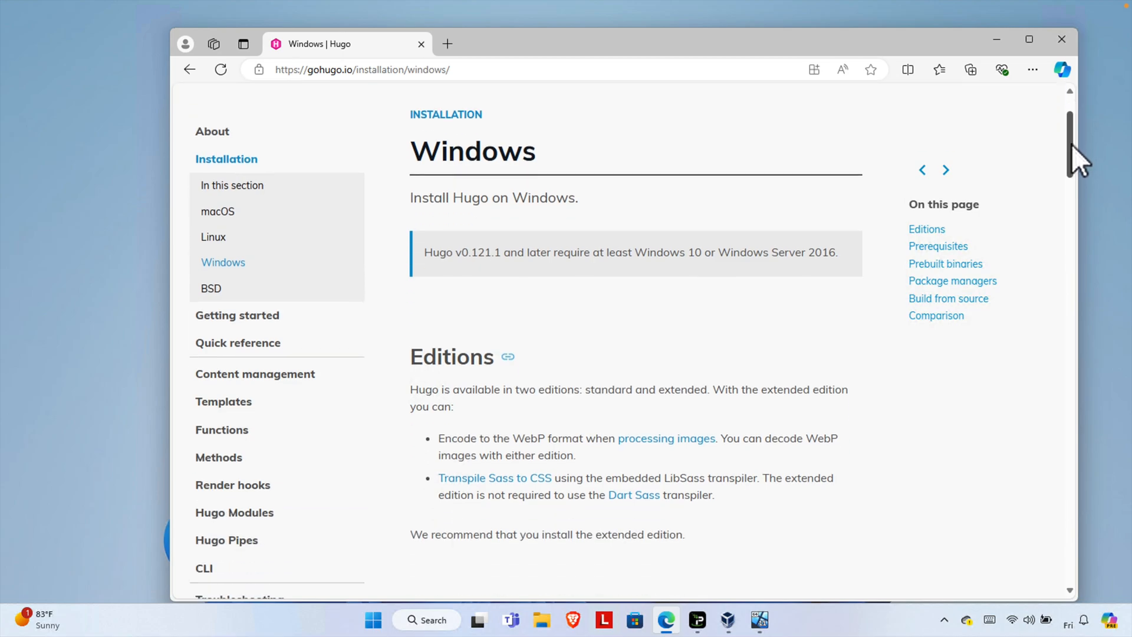
pyautogui.scroll(2, 1066, 145)
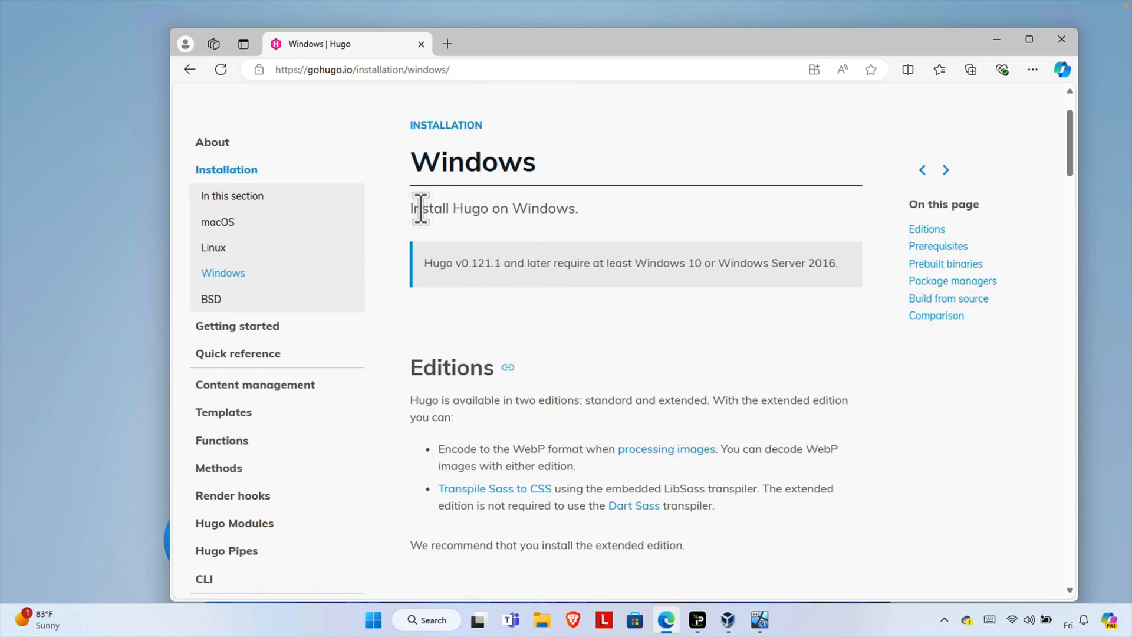
pyautogui.moveTo(585, 211); pyautogui.dragTo(395, 210)
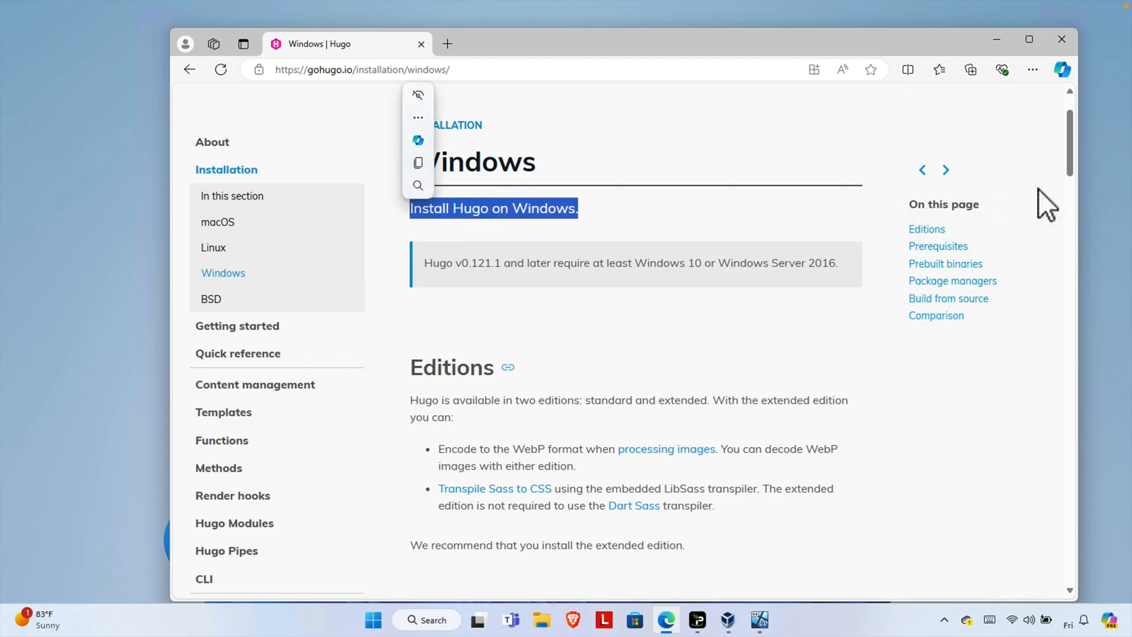
pyautogui.scroll(-3, 1068, 155)
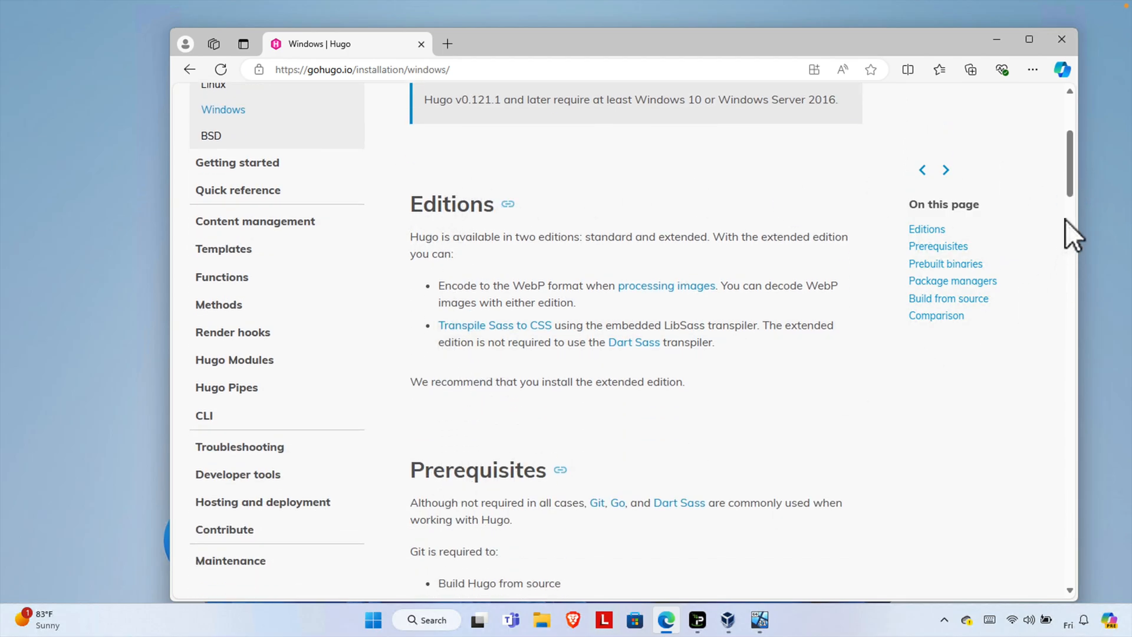
pyautogui.moveTo(1075, 171); pyautogui.dragTo(1003, 282)
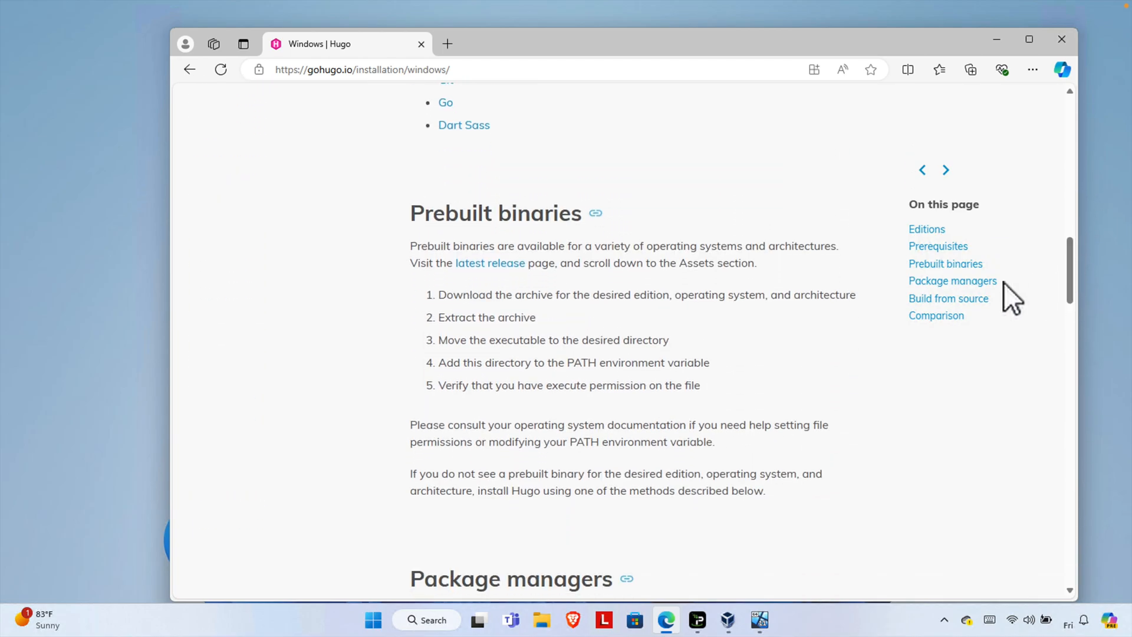
pyautogui.click(490, 265)
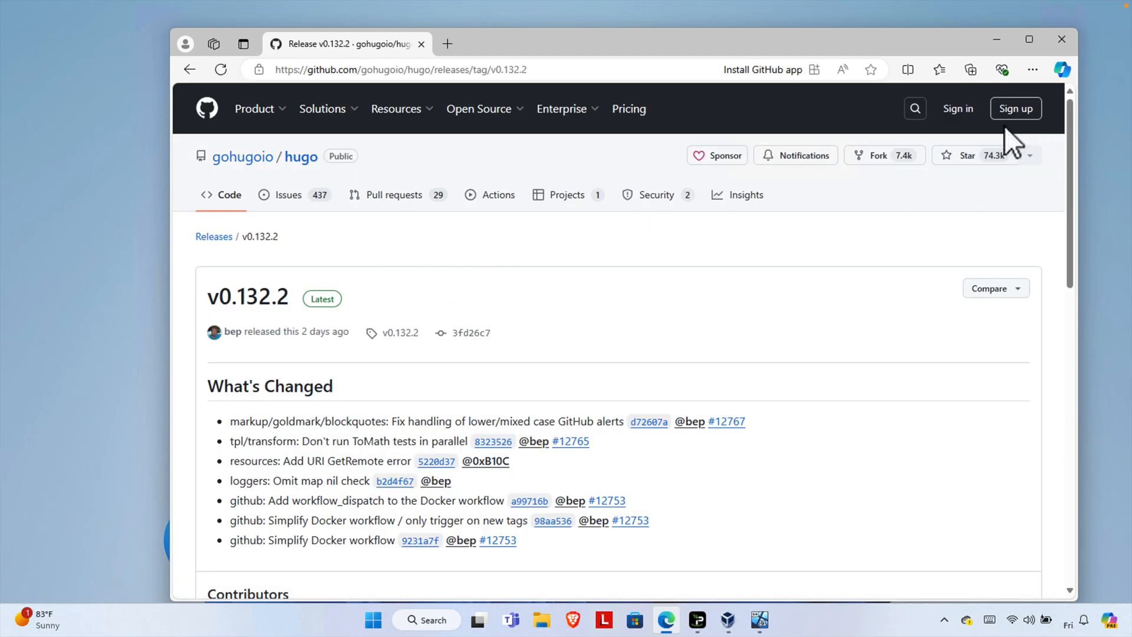
# Download hugo_0.132.2_windows-amd64.zip from the assets of the v0.132.2 release
pyautogui.moveTo(1071, 161); pyautogui.dragTo(1073, 373)
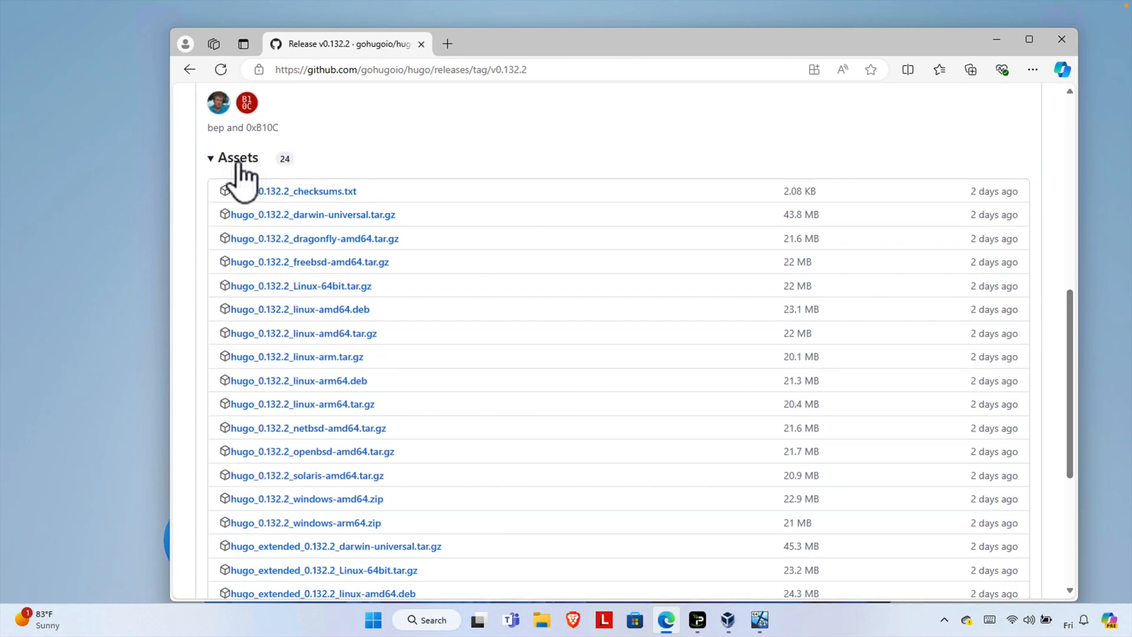
pyautogui.moveTo(1068, 303); pyautogui.dragTo(1071, 323)
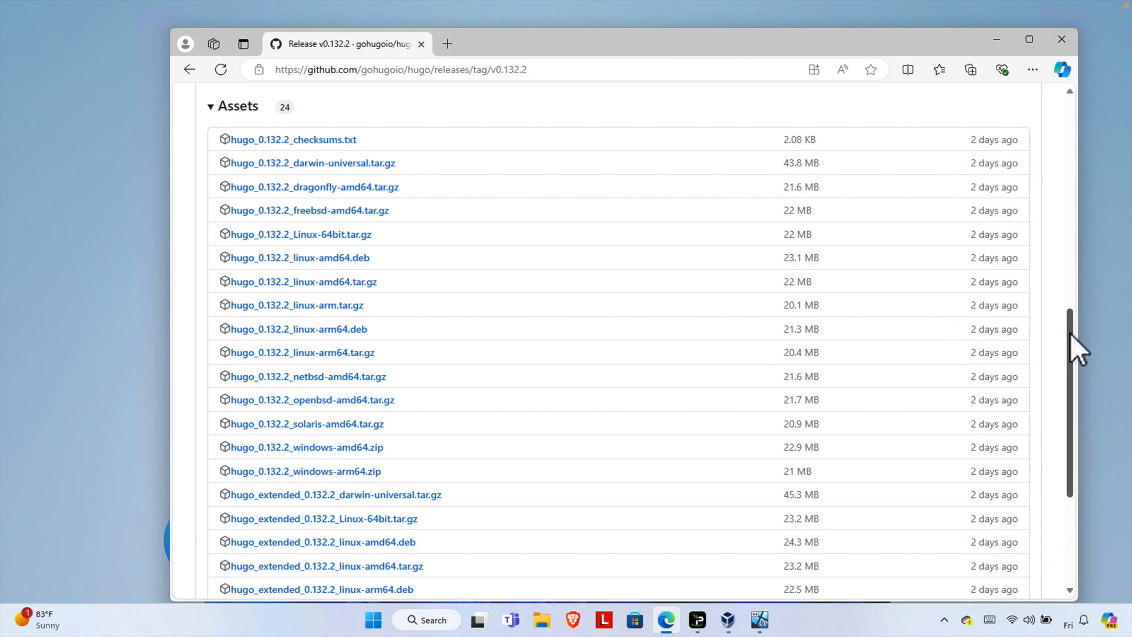
pyautogui.moveTo(1070, 333); pyautogui.dragTo(1078, 364)
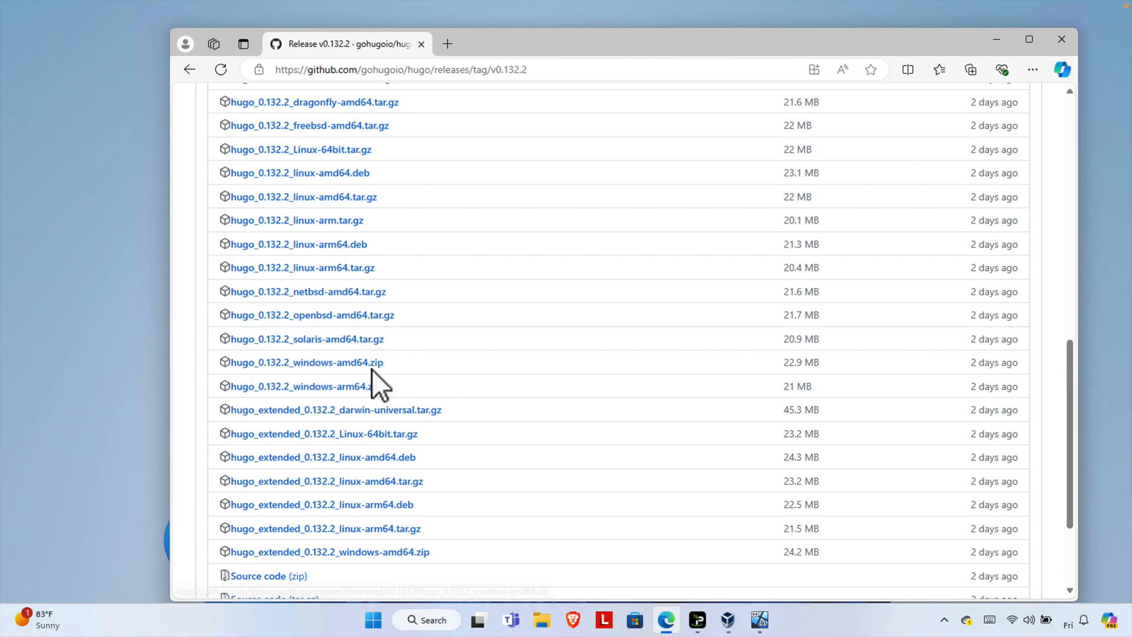
pyautogui.click(338, 363)
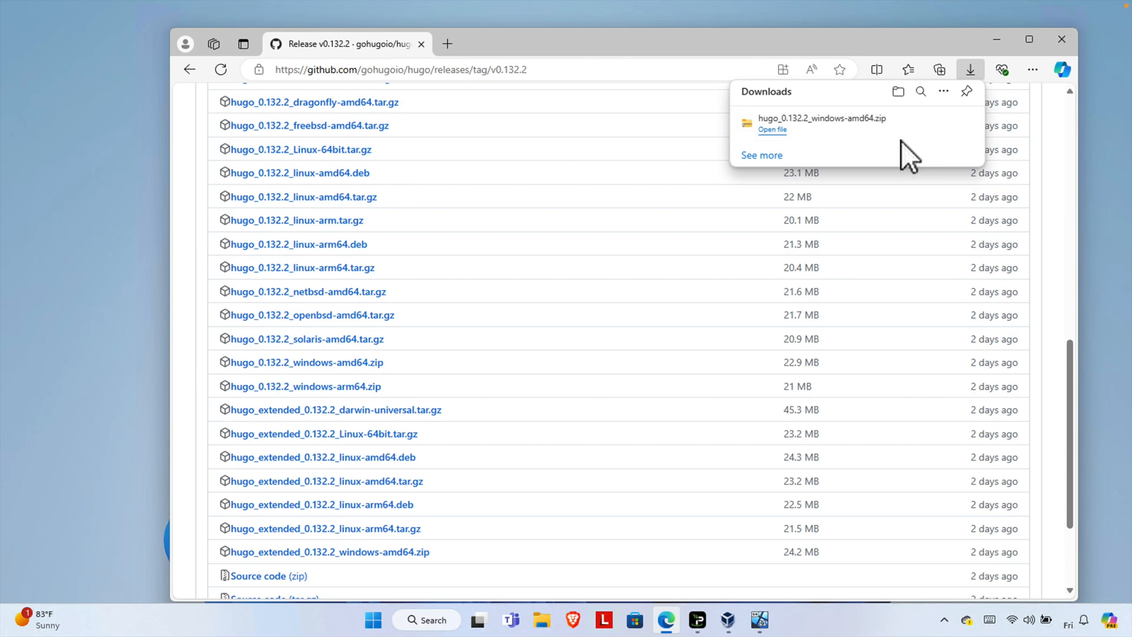
# Show the downloaded Hugo archive in the Downloads folder and extract it to the suggested hugo_0.132.2_windows-amd64 folder
pyautogui.click(922, 125)
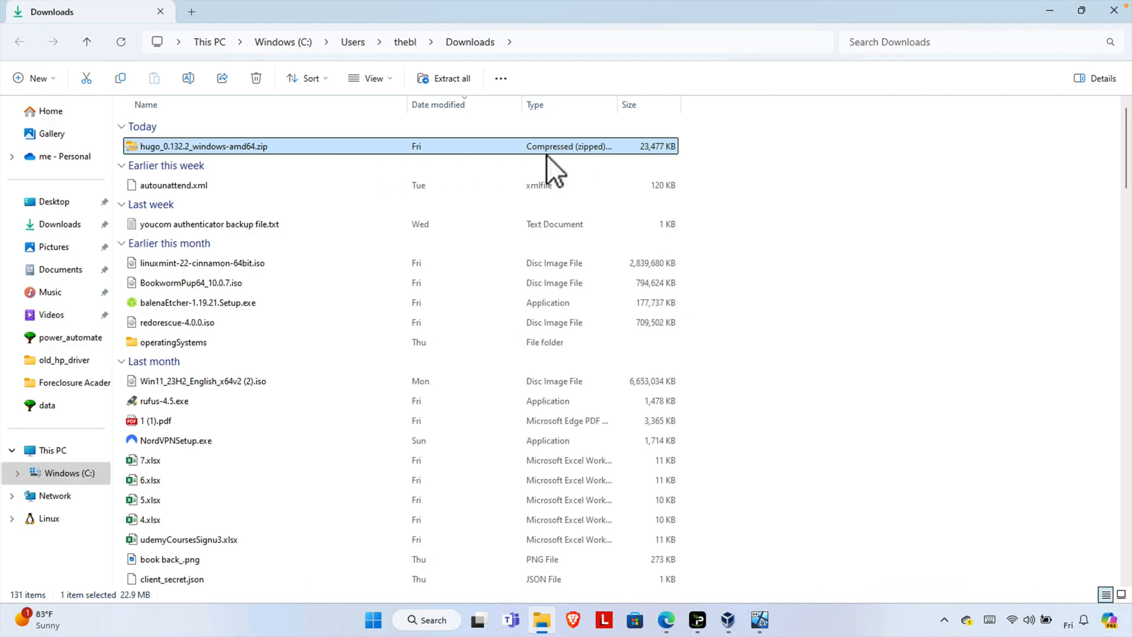
pyautogui.rightClick(243, 147)
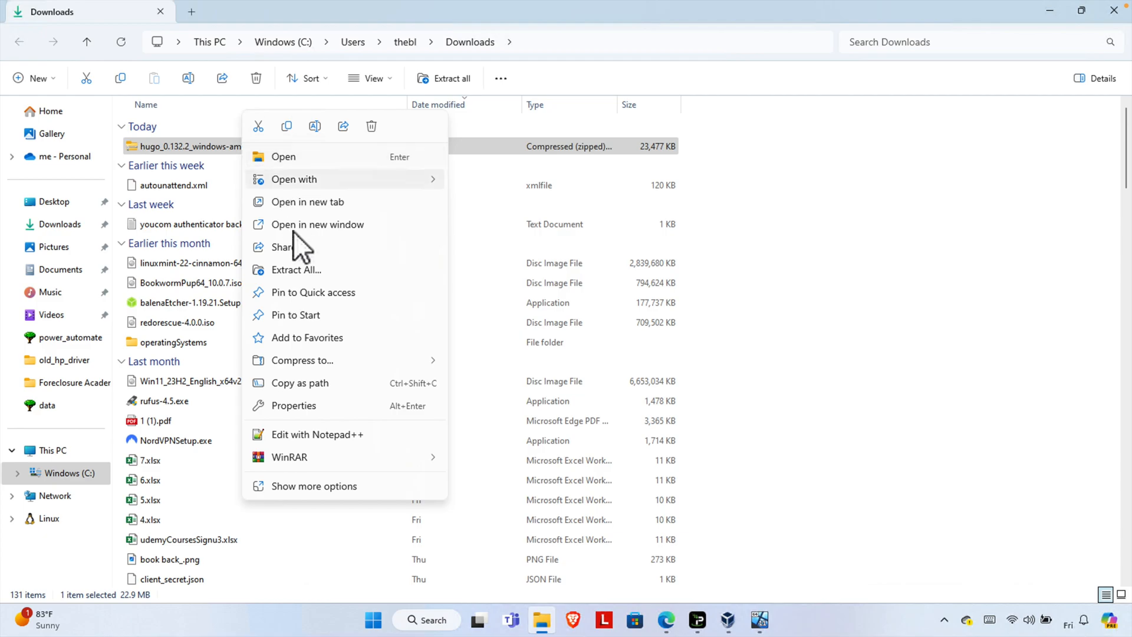
pyautogui.click(323, 270)
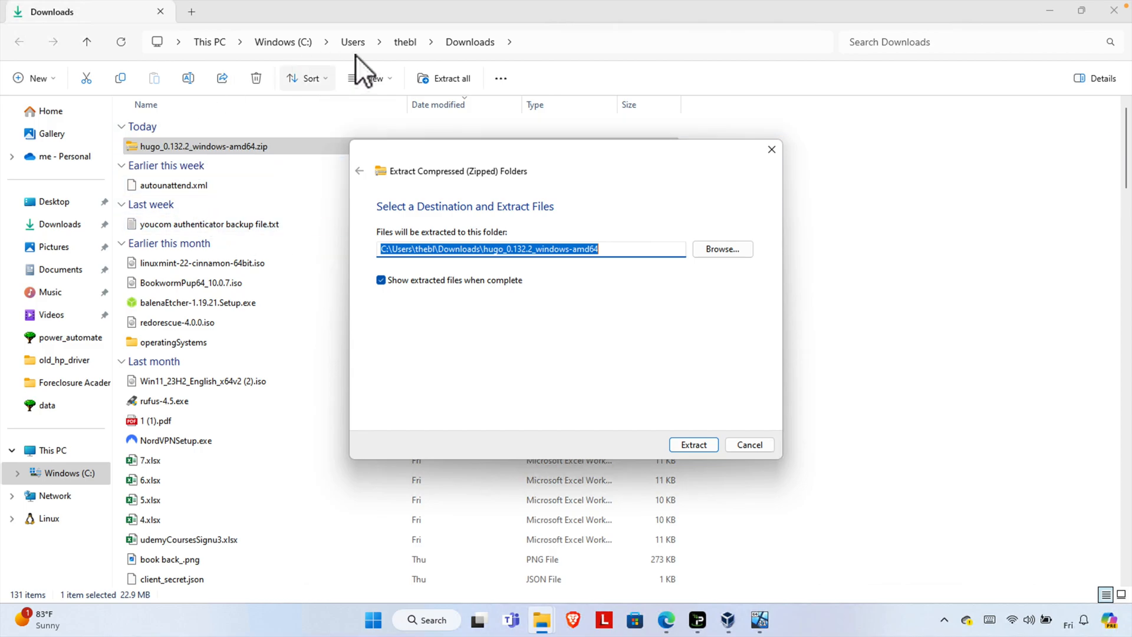
pyautogui.click(699, 443)
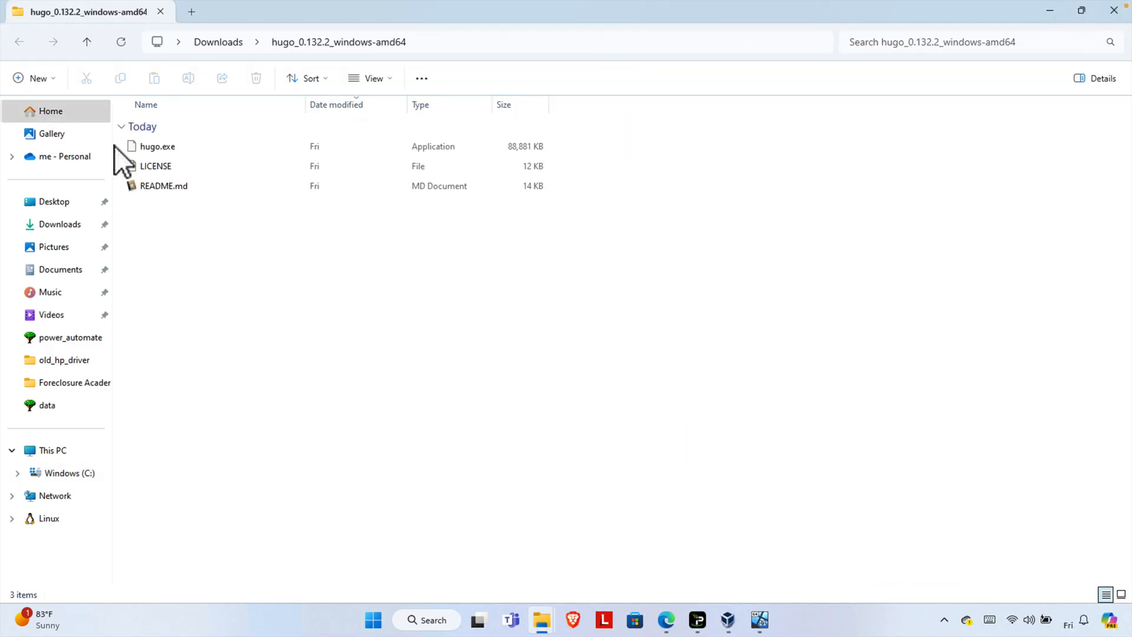
# Close the window with the extracted files and delete hugo_0.132.2_windows-amd64.zip from the Downloads folder
pyautogui.click(1113, 10)
pyautogui.click(257, 171)
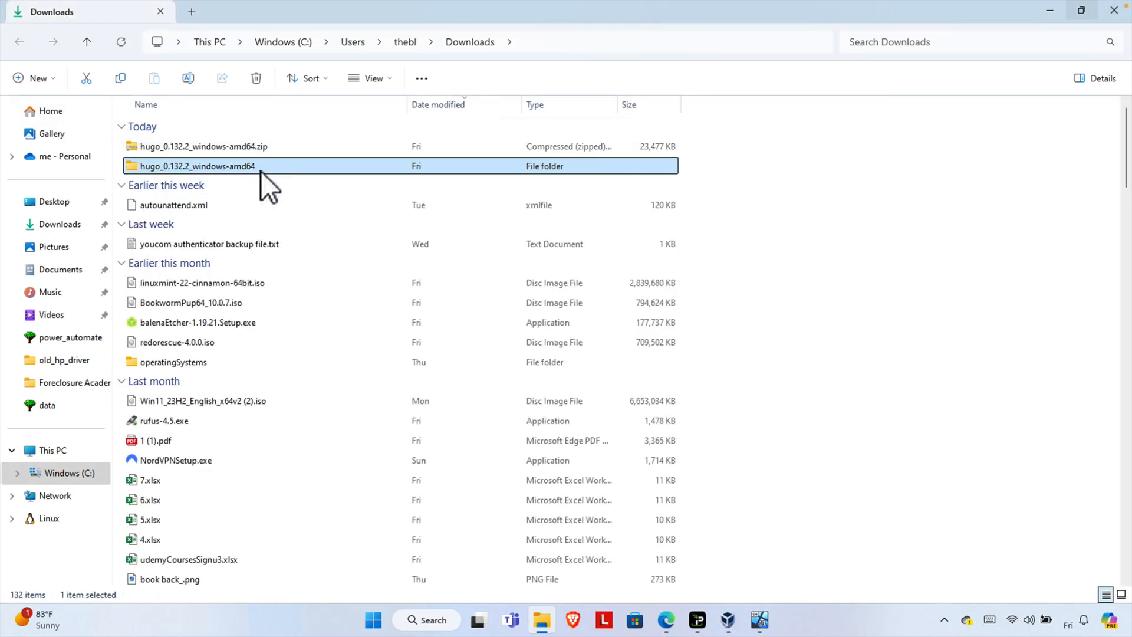
pyautogui.click(558, 145)
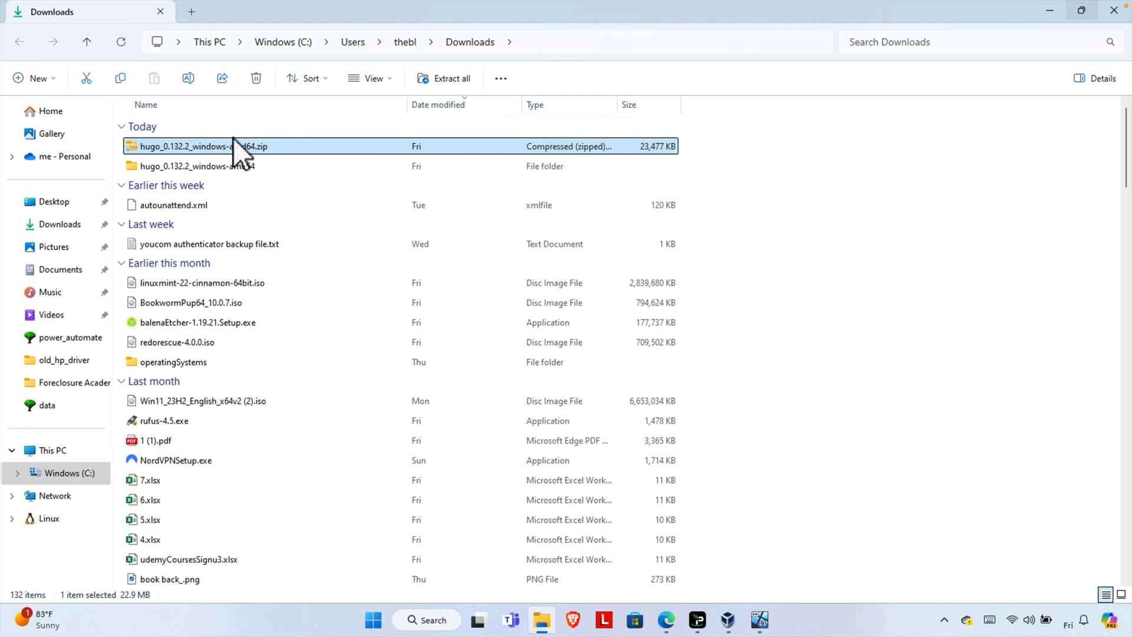
pyautogui.click(258, 78)
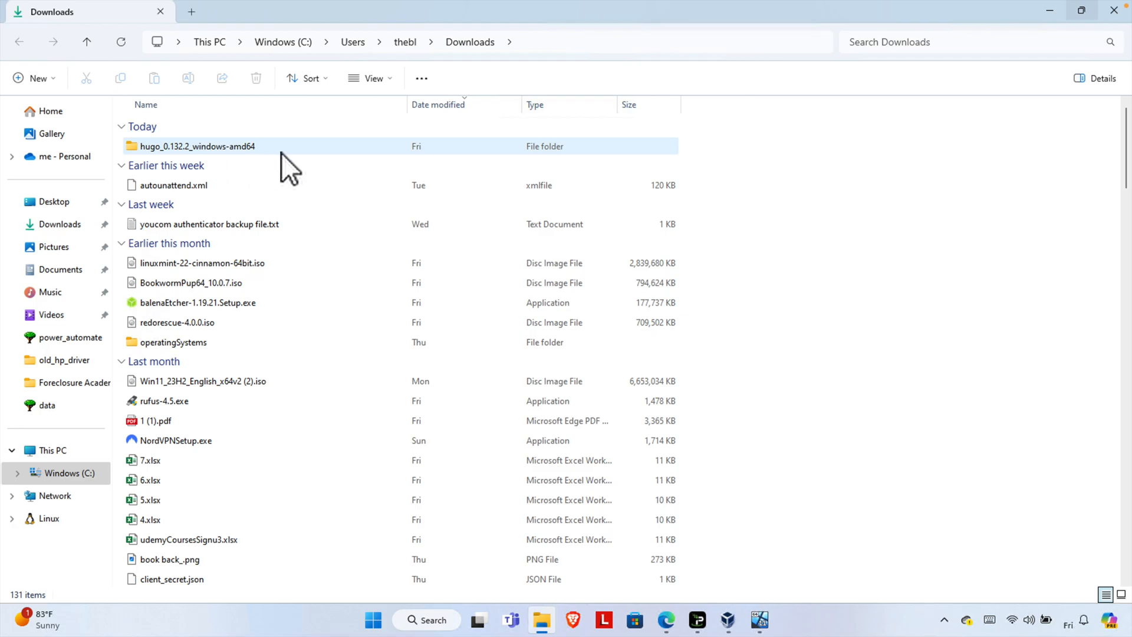
# Open the extracted hugo_0.132.2_windows-amd64 folder and look over its files
pyautogui.doubleClick(217, 148)
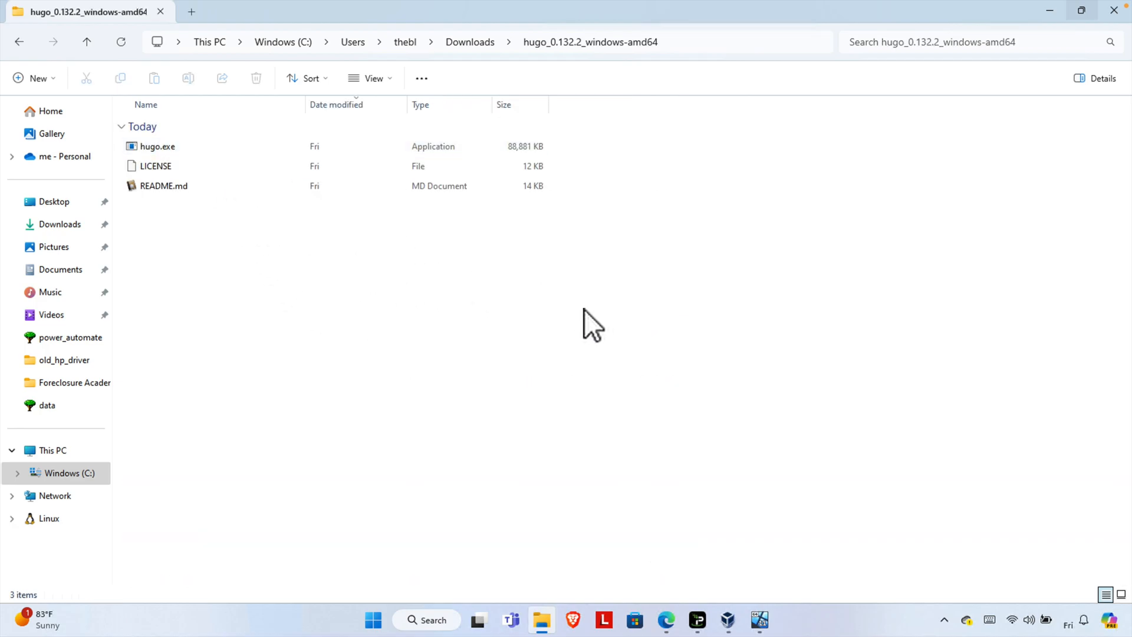
pyautogui.moveTo(385, 201); pyautogui.dragTo(97, 131)
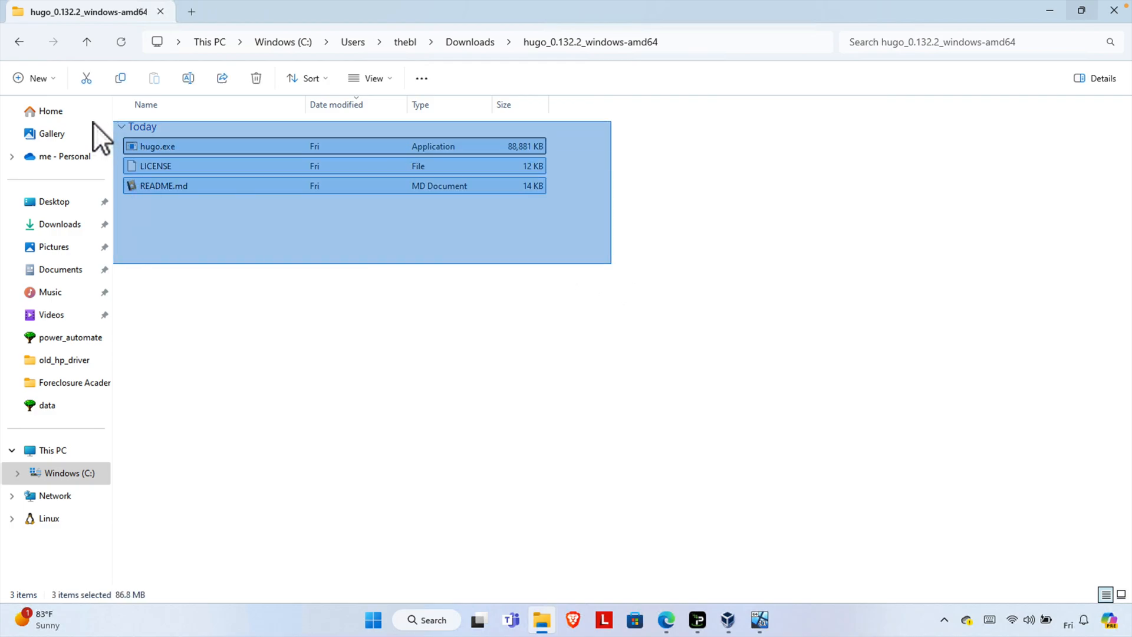
pyautogui.click(245, 329)
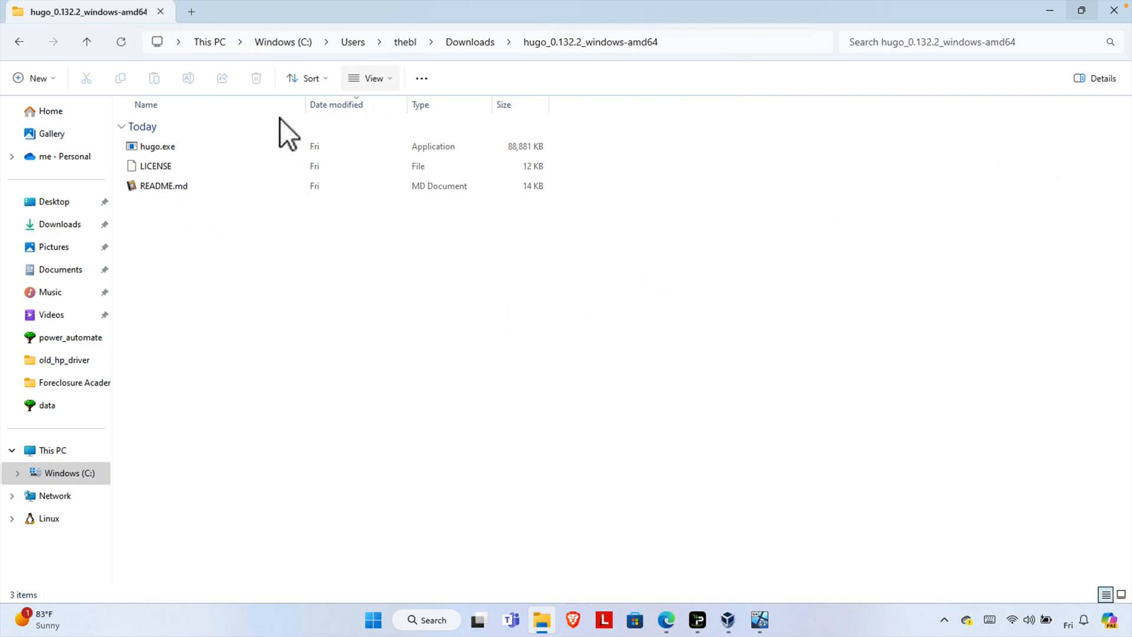
# Restore the File Explorer window from full screen, make it smaller and place it over the browser
pyautogui.click(1082, 13)
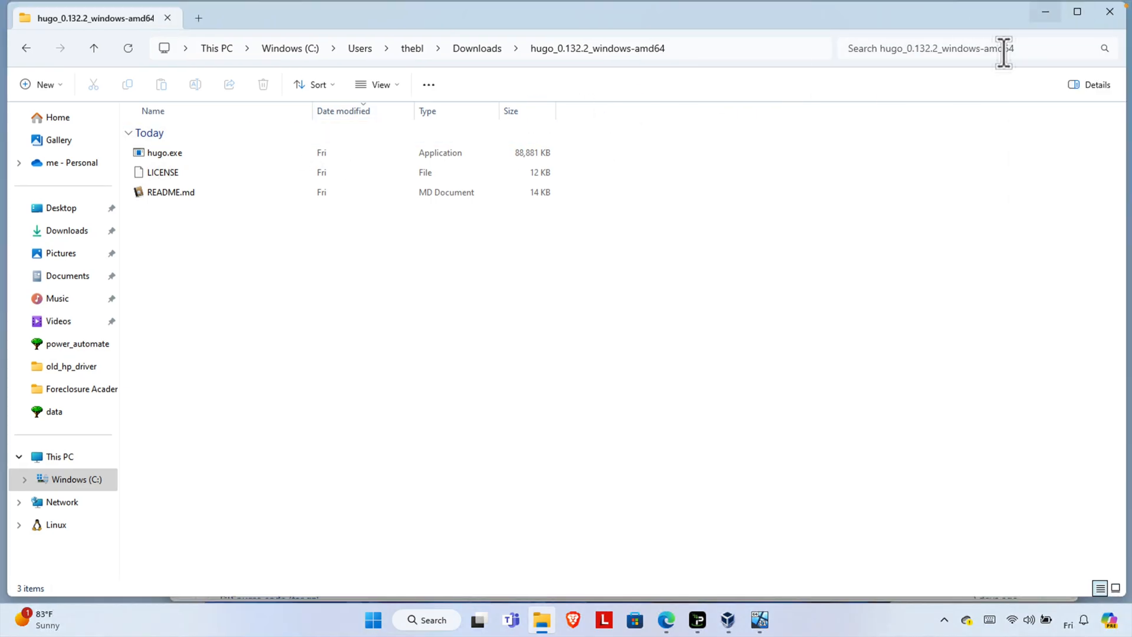
pyautogui.moveTo(492, 11); pyautogui.dragTo(569, 84)
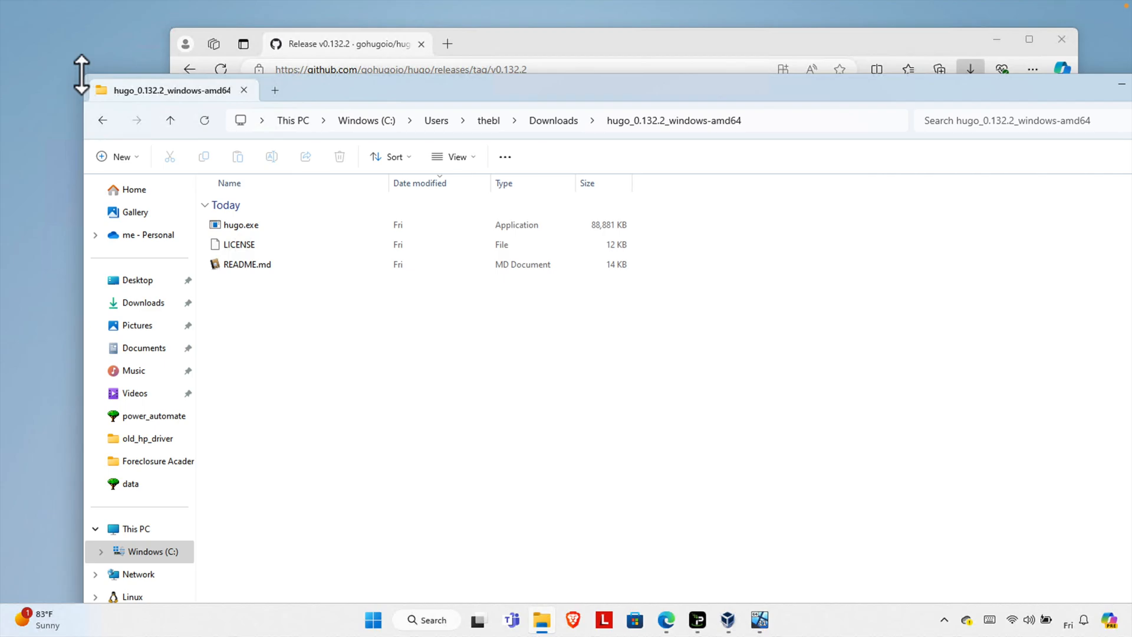
pyautogui.moveTo(82, 73); pyautogui.dragTo(278, 245)
pyautogui.moveTo(422, 252); pyautogui.dragTo(342, 116)
pyautogui.doubleClick(307, 118)
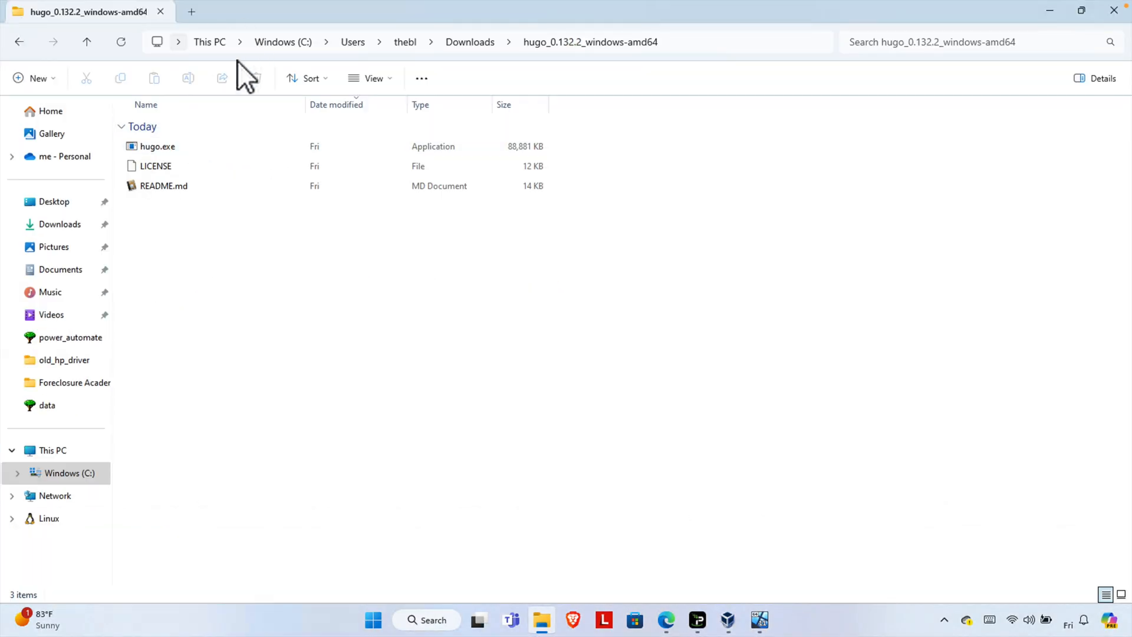
pyautogui.doubleClick(337, 15)
# Open the Windows (C:) drive in a second File Explorer tab beside the extracted Hugo folder
pyautogui.click(201, 124)
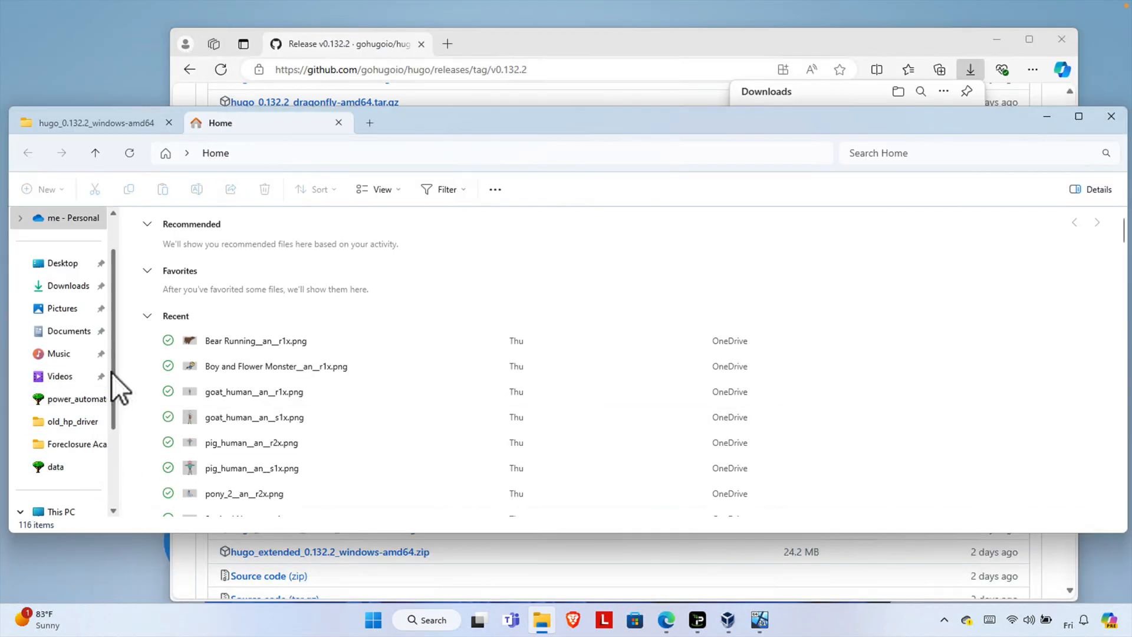
pyautogui.scroll(-2, 110, 396)
pyautogui.click(74, 420)
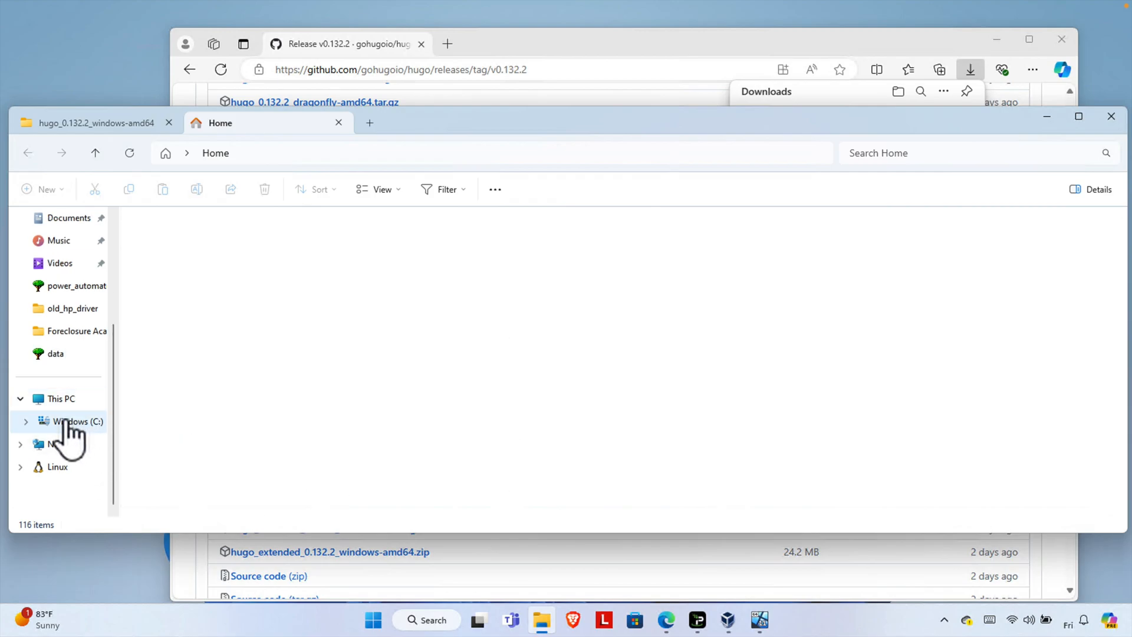
# Create a new folder named hugo in the root of the Windows (C:) drive
pyautogui.rightClick(290, 360)
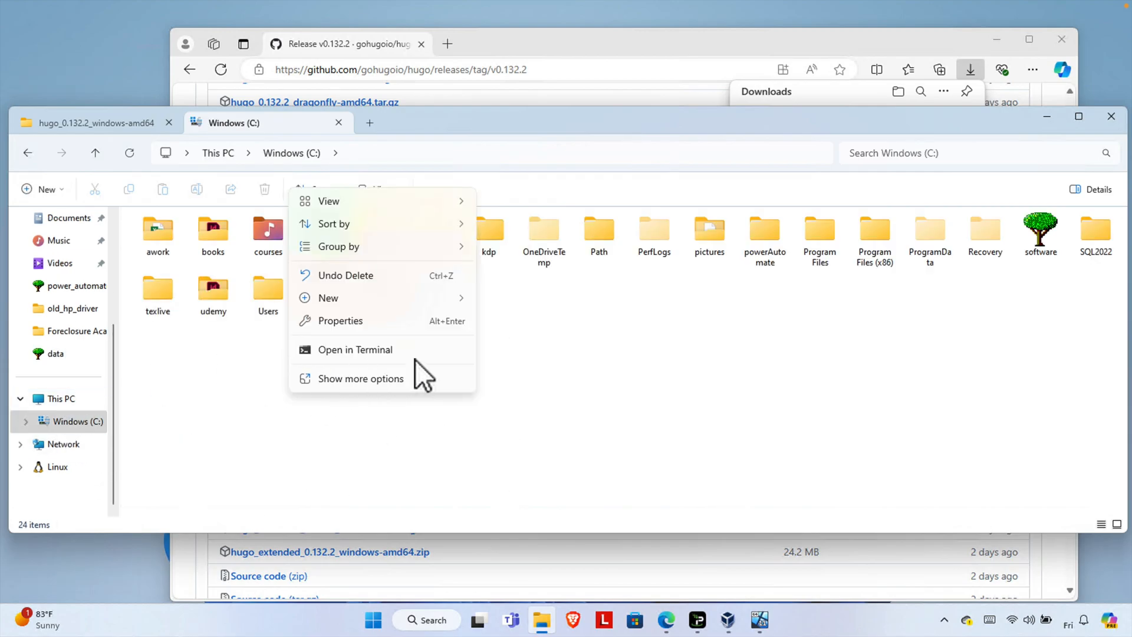
pyautogui.click(226, 429)
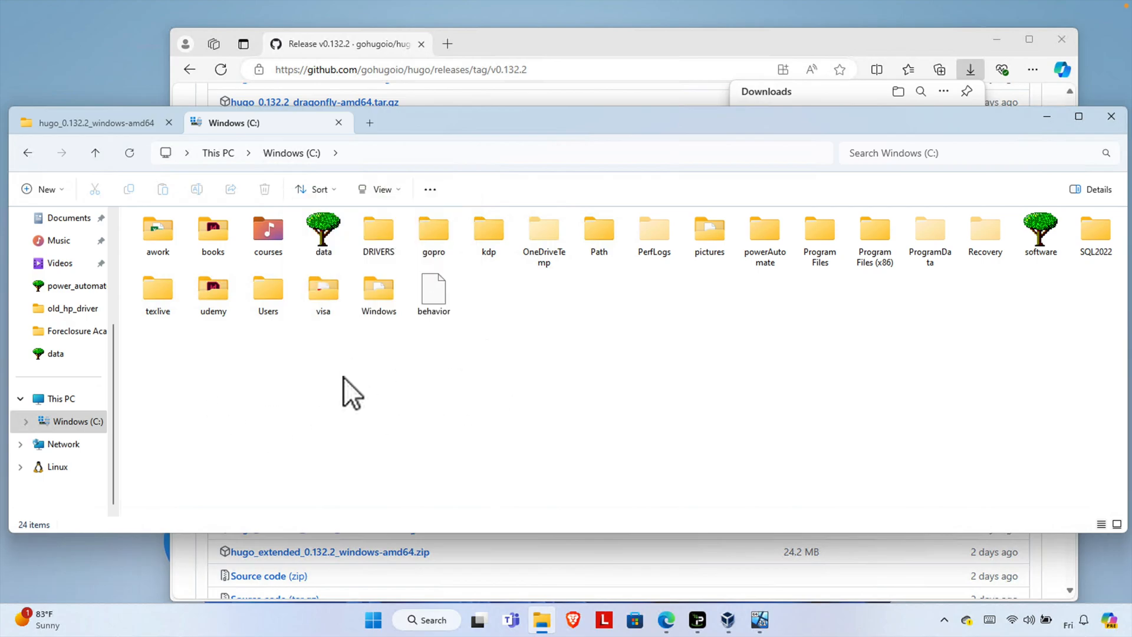
pyautogui.rightClick(389, 363)
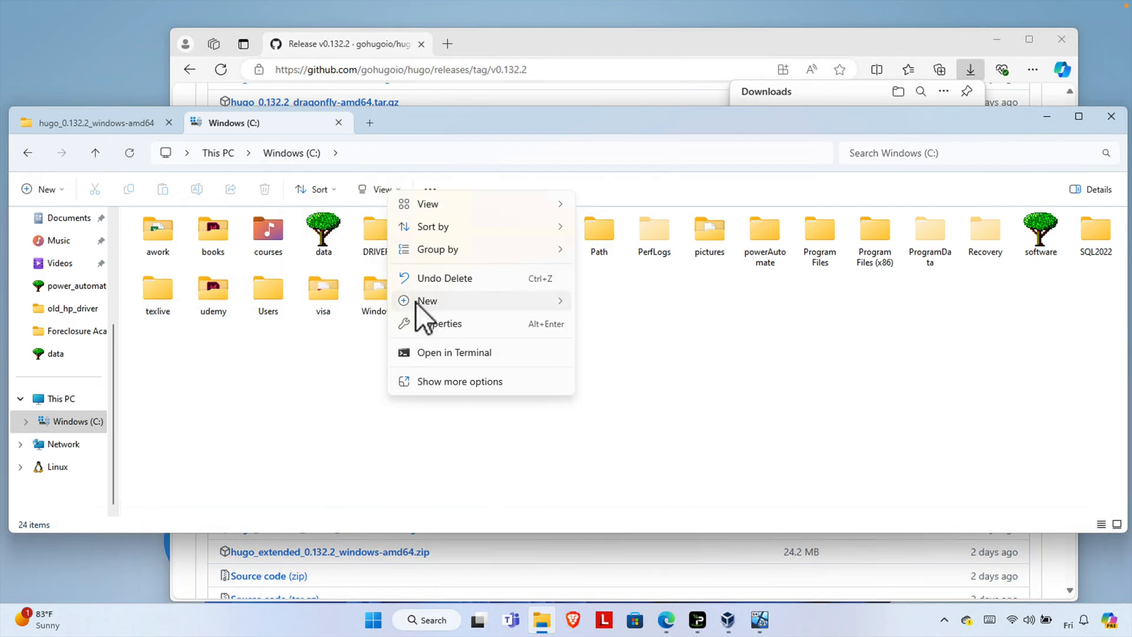
pyautogui.moveTo(428, 302)
pyautogui.click(615, 303)
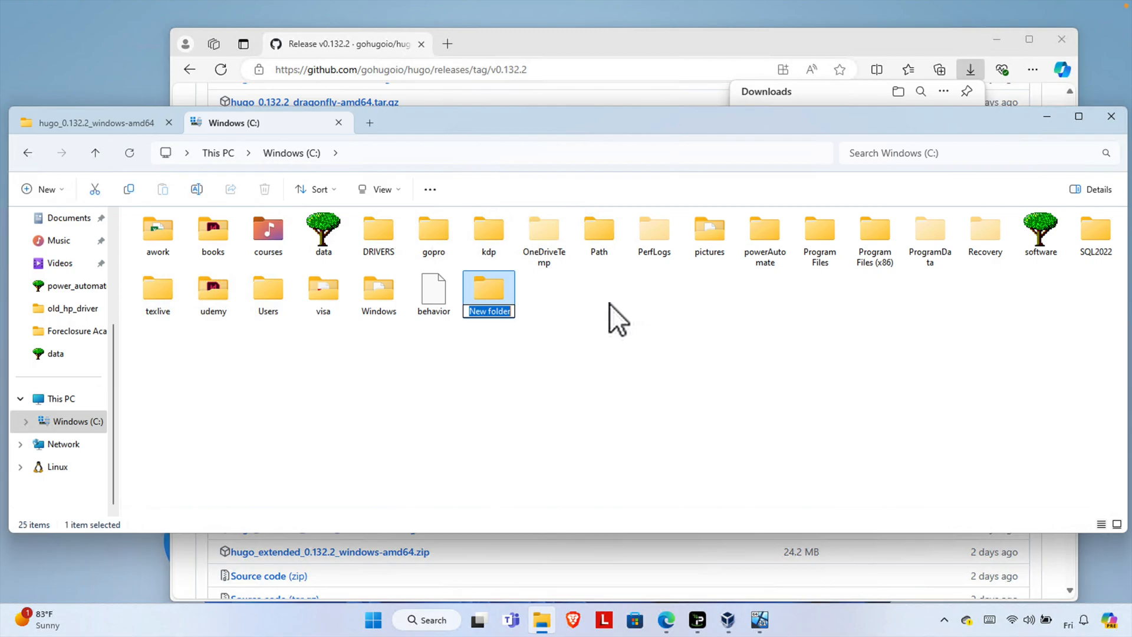
pyautogui.write('hugo')
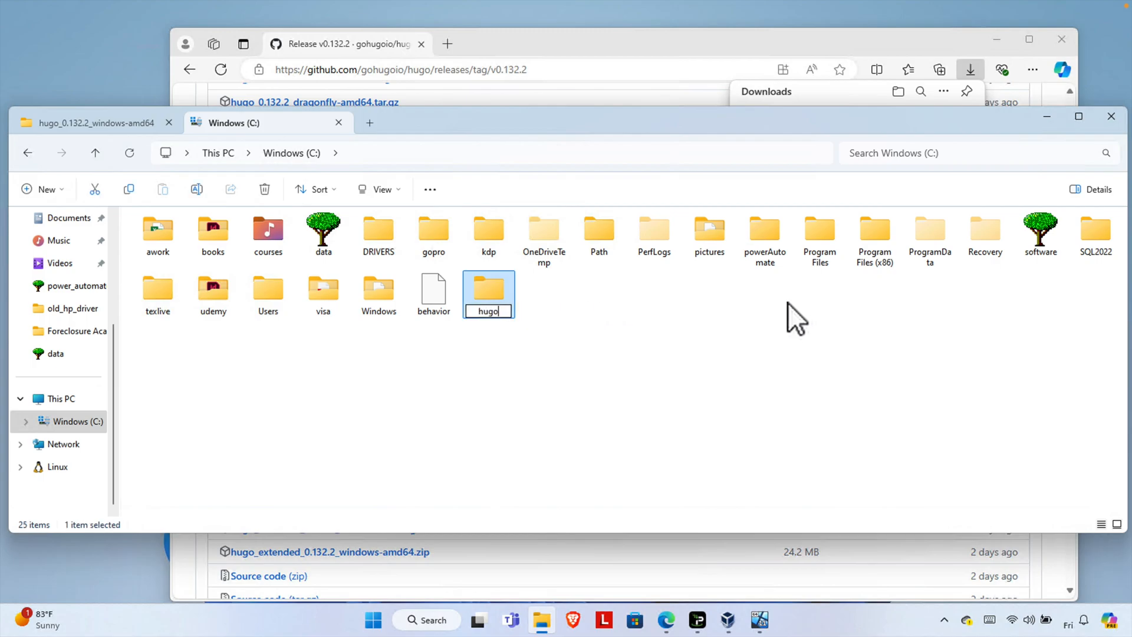
pyautogui.press('Return')
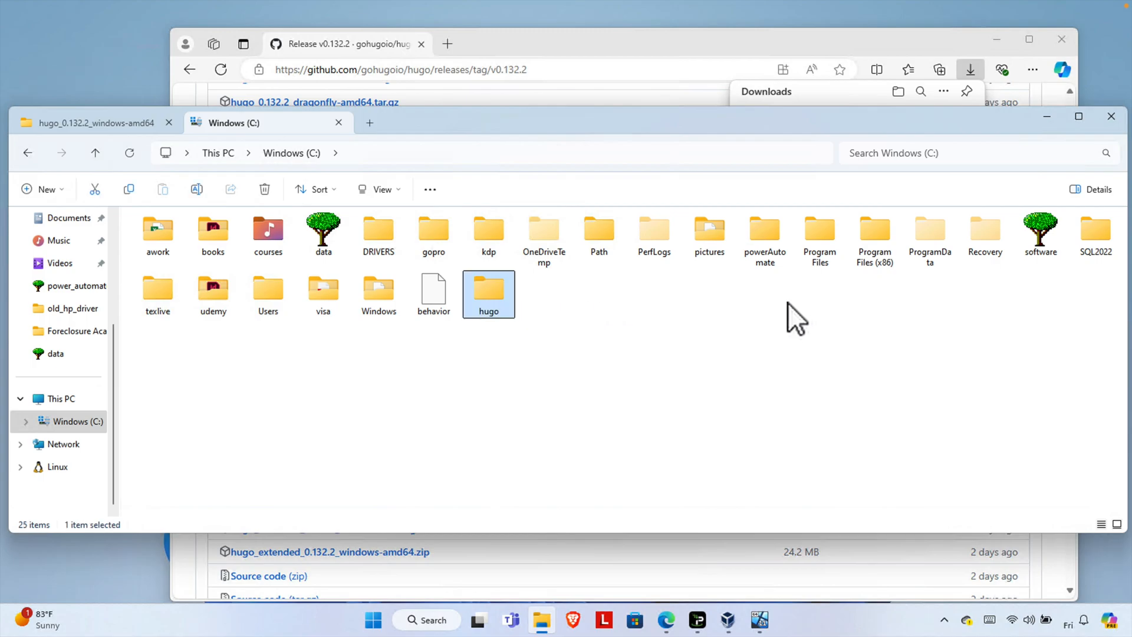
# Open the hugo folder and create a subfolder named bin inside it
pyautogui.doubleClick(489, 293)
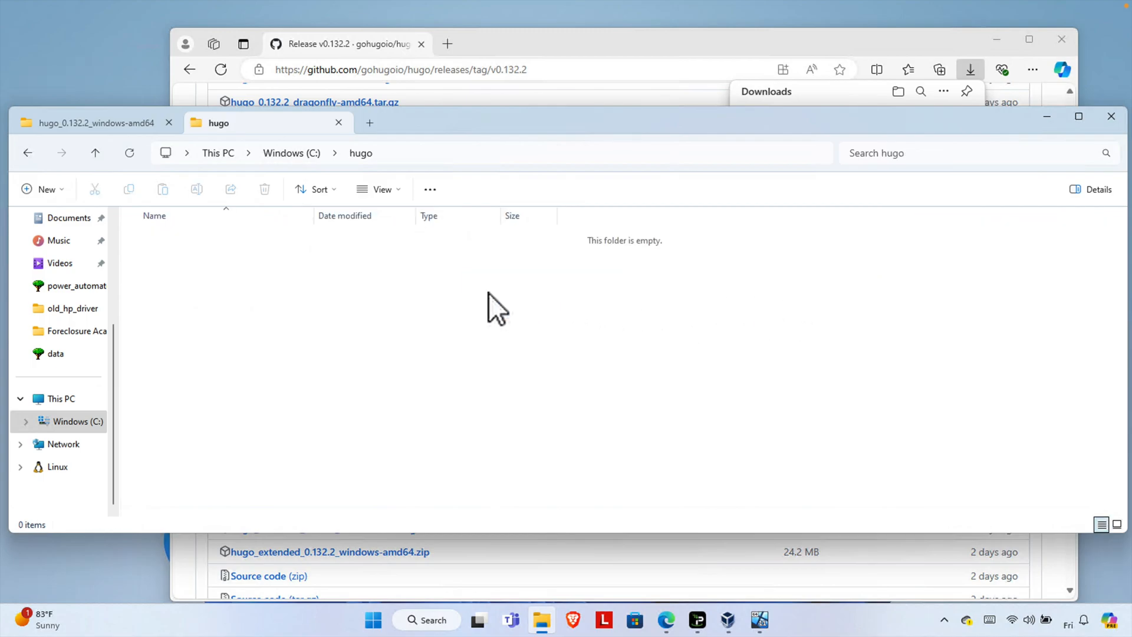
pyautogui.rightClick(274, 302)
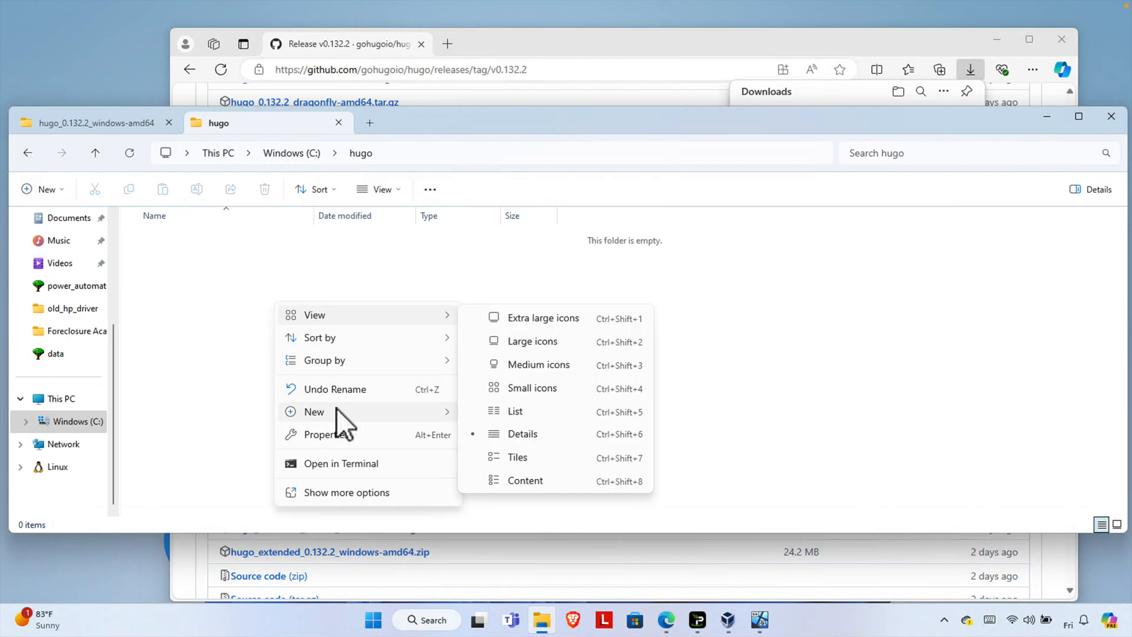
pyautogui.moveTo(337, 410)
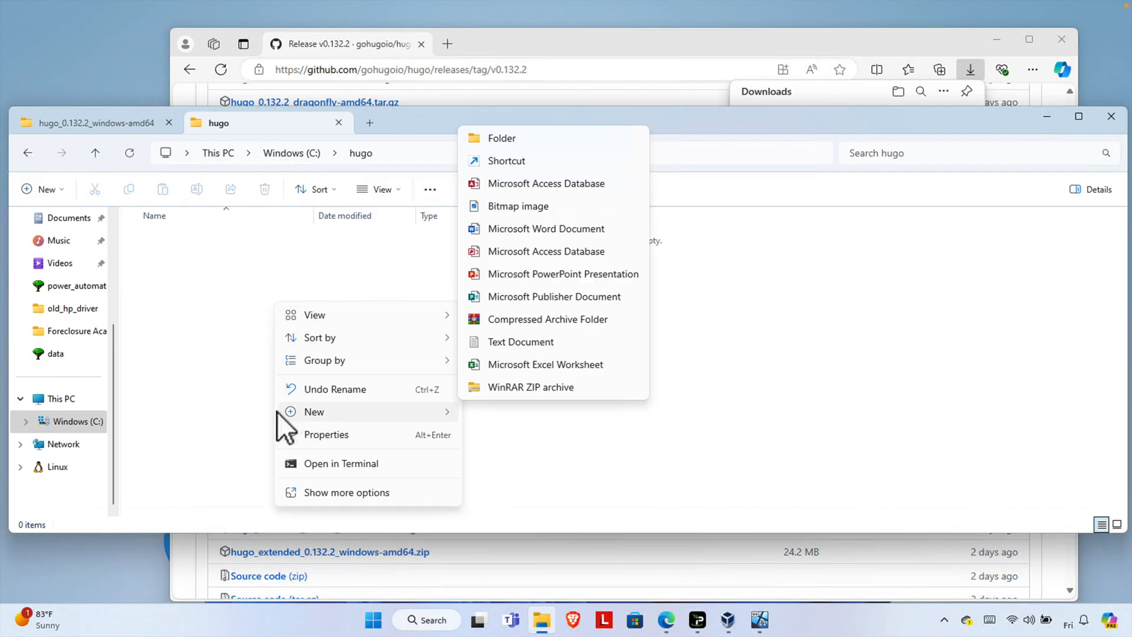
pyautogui.click(518, 142)
pyautogui.write('bin')
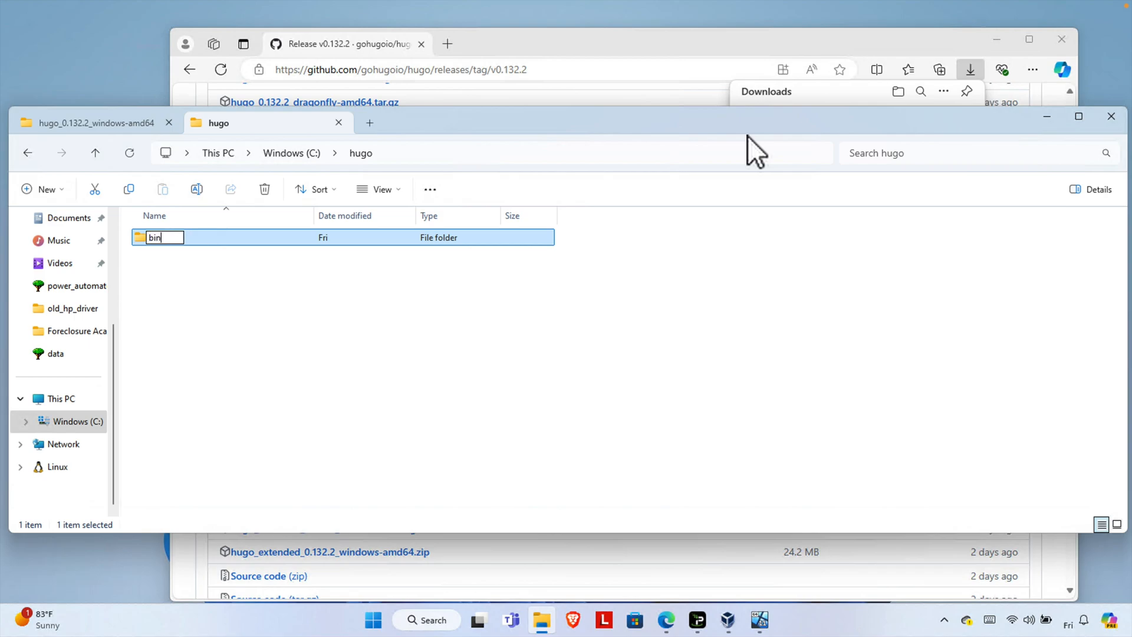
pyautogui.press('Return')
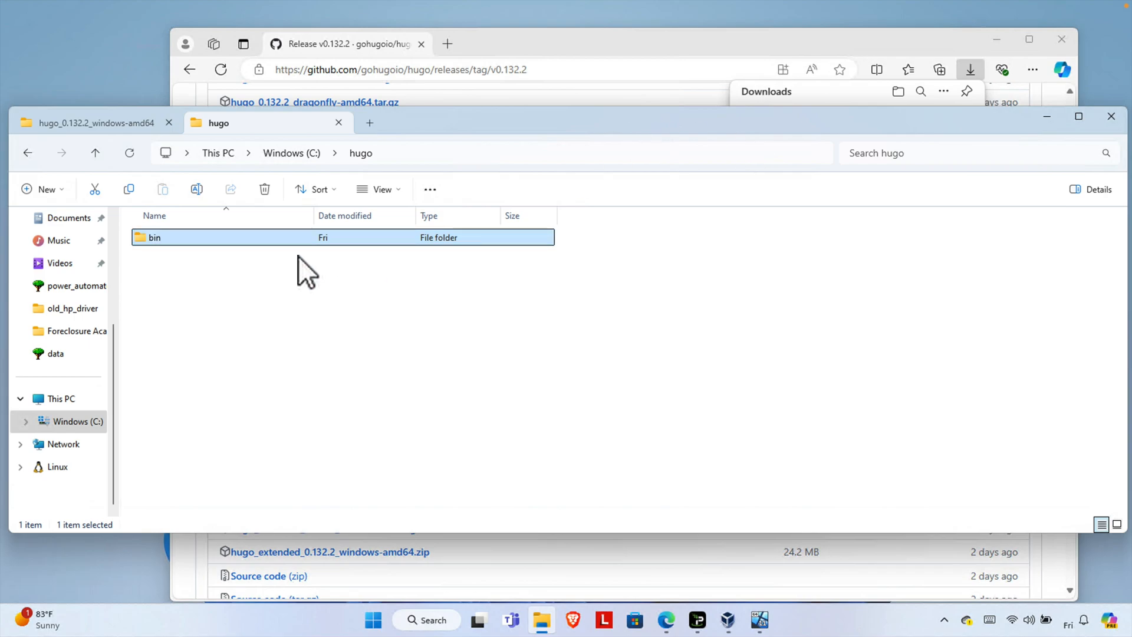
# Copy hugo.exe, LICENSE and README.md from the extracted hugo_0.132.2_windows-amd64 folder into C:\hugo\bin
pyautogui.doubleClick(243, 238)
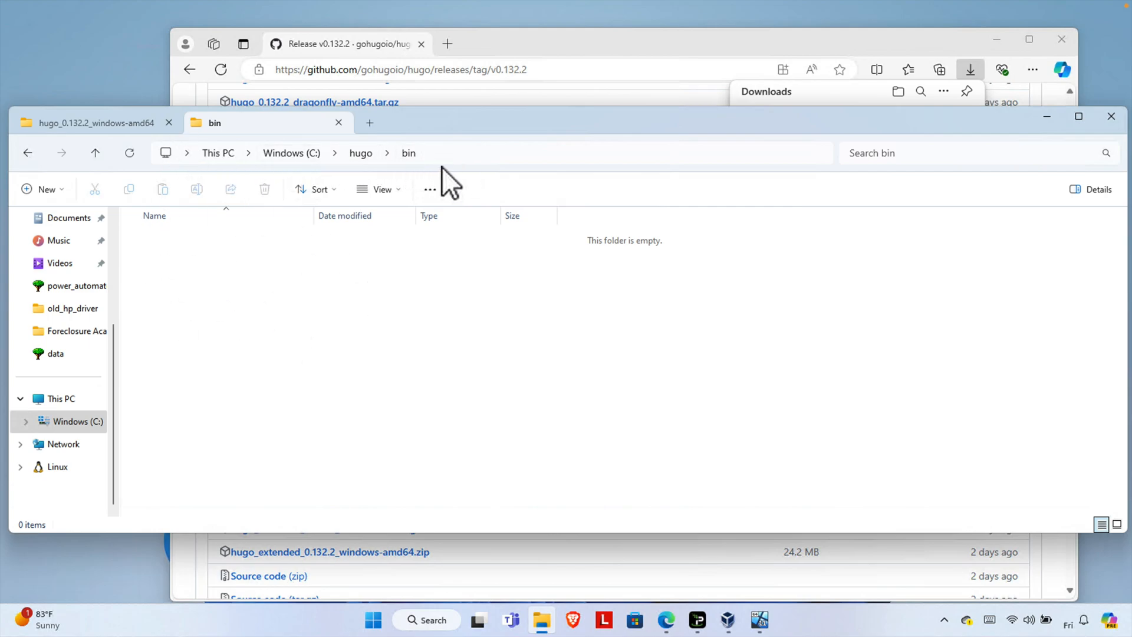
pyautogui.click(113, 125)
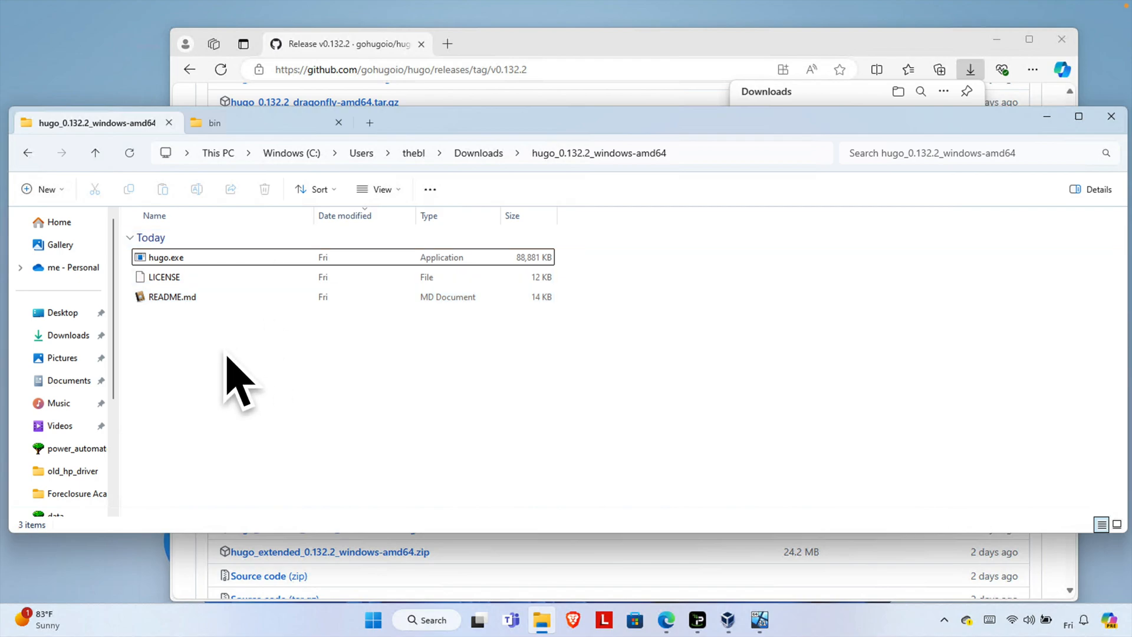
pyautogui.moveTo(489, 410); pyautogui.dragTo(156, 283)
pyautogui.rightClick(159, 279)
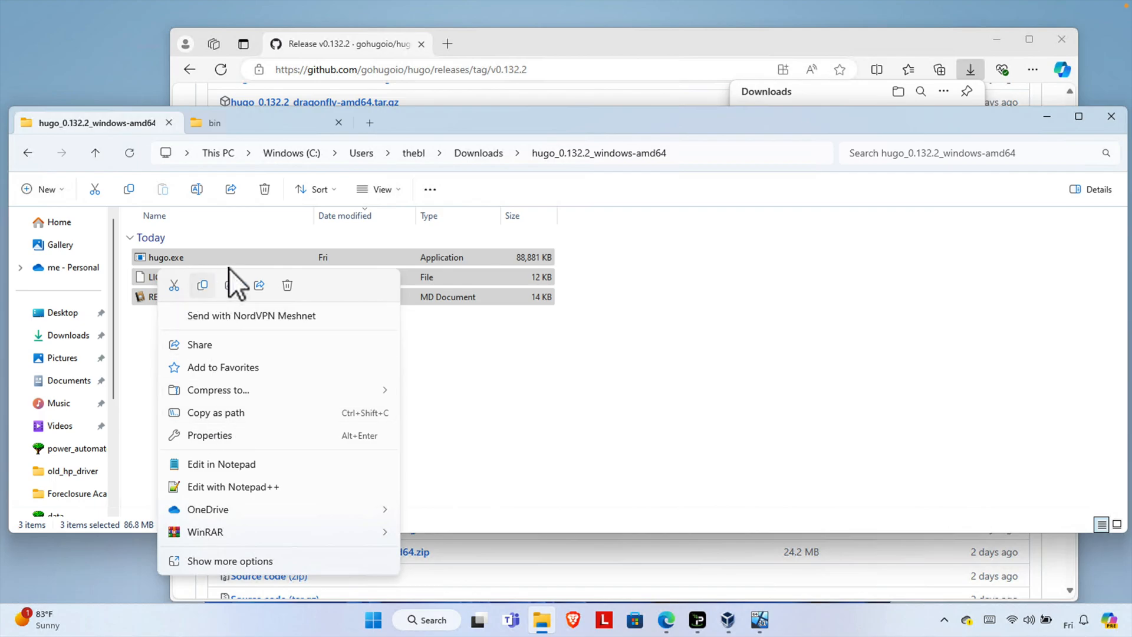
pyautogui.click(201, 286)
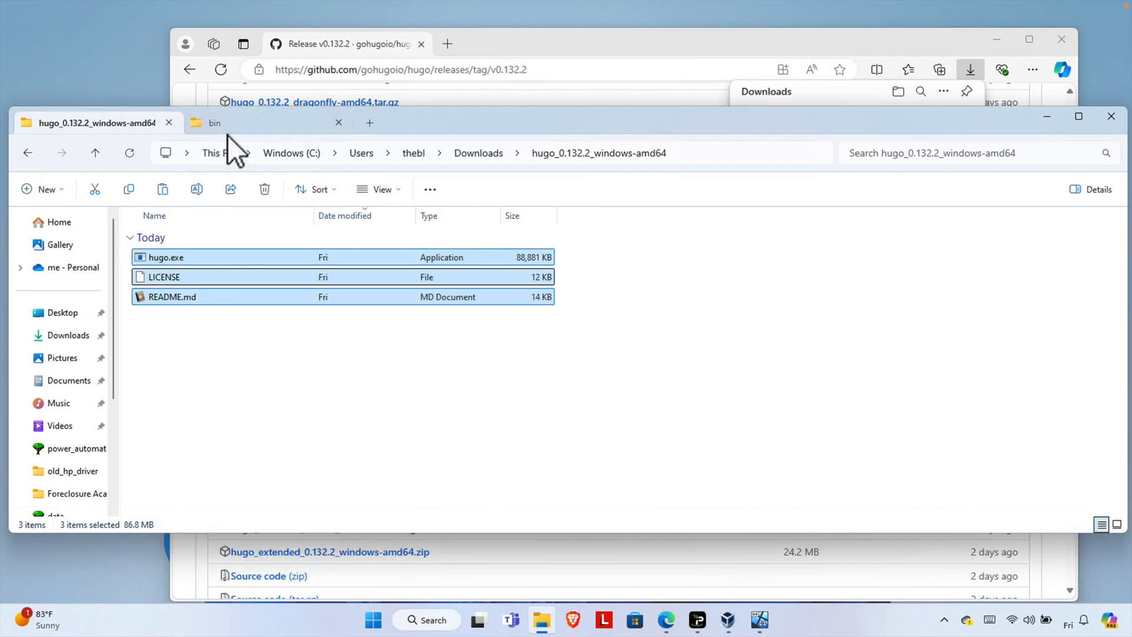
pyautogui.click(247, 120)
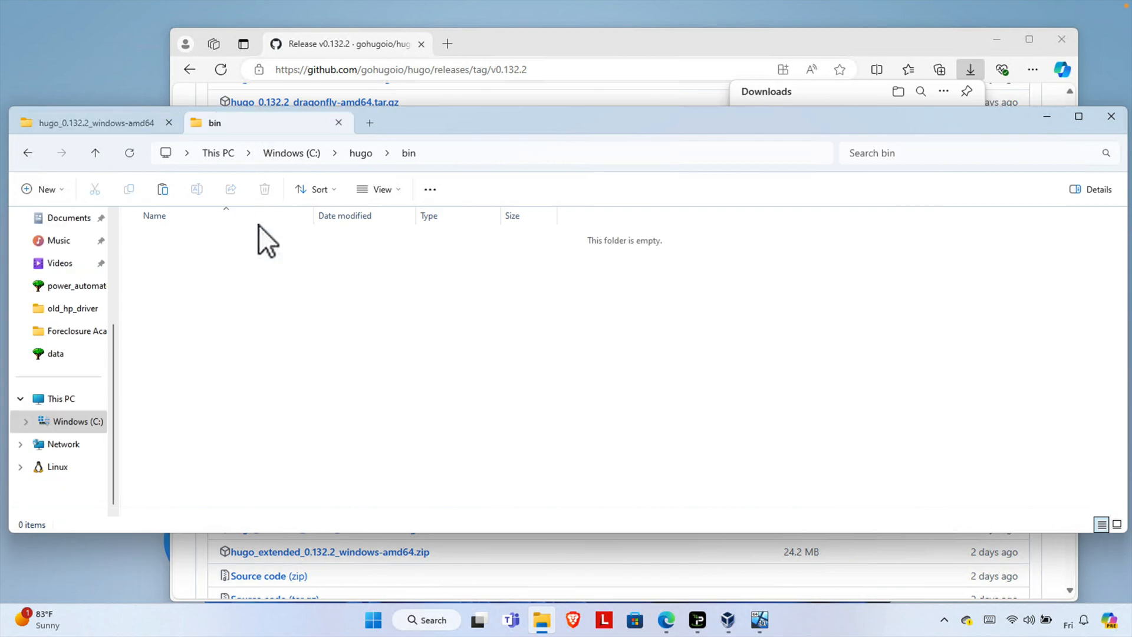
pyautogui.rightClick(265, 302)
pyautogui.click(263, 315)
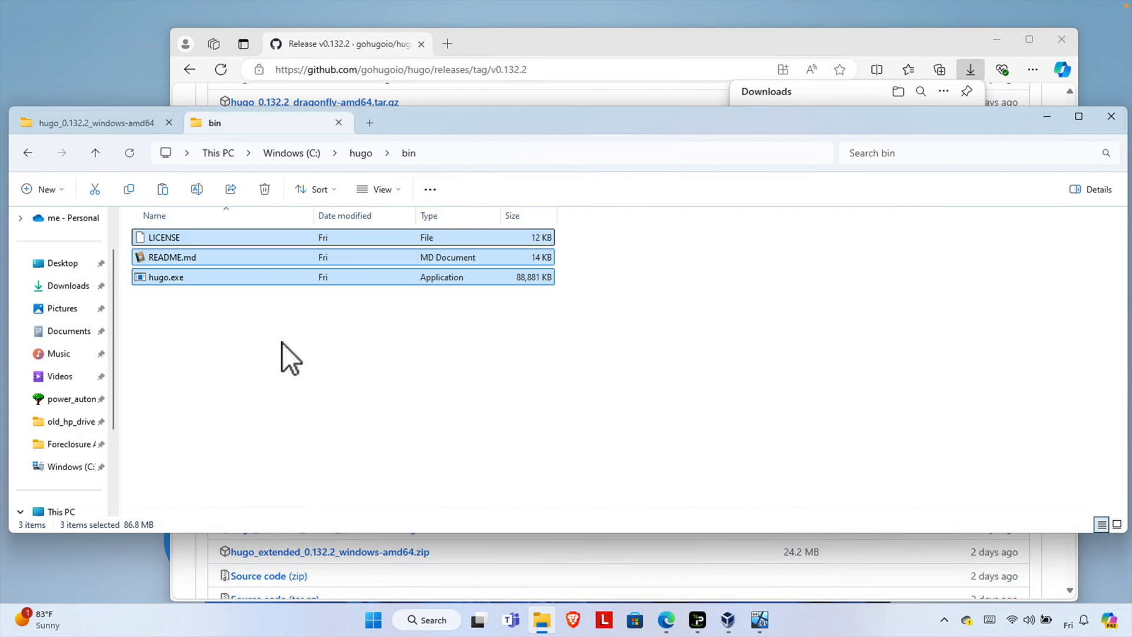
pyautogui.click(386, 367)
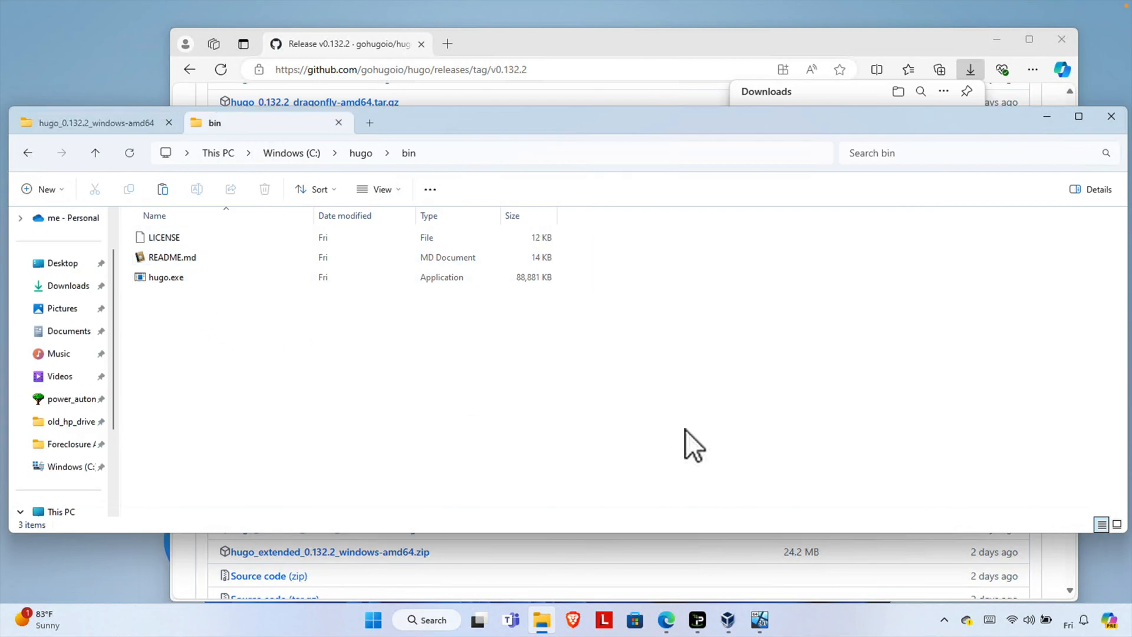
# Minimize the browser, then narrow the File Explorer window and move it up to free desktop space beside it
pyautogui.click(996, 41)
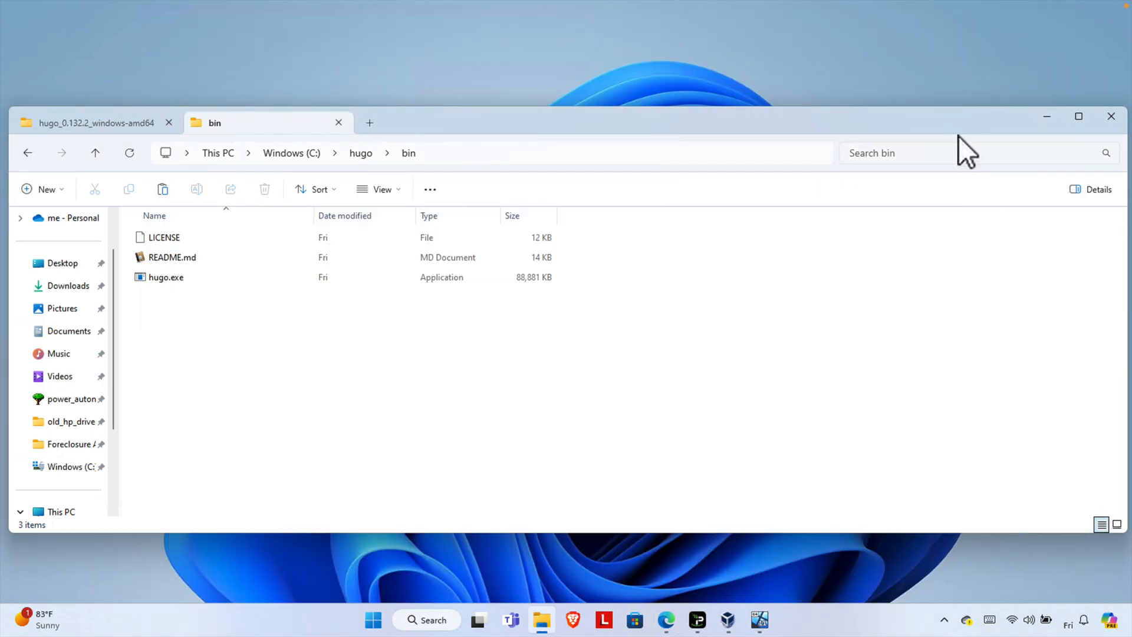
pyautogui.moveTo(953, 123); pyautogui.dragTo(947, 82)
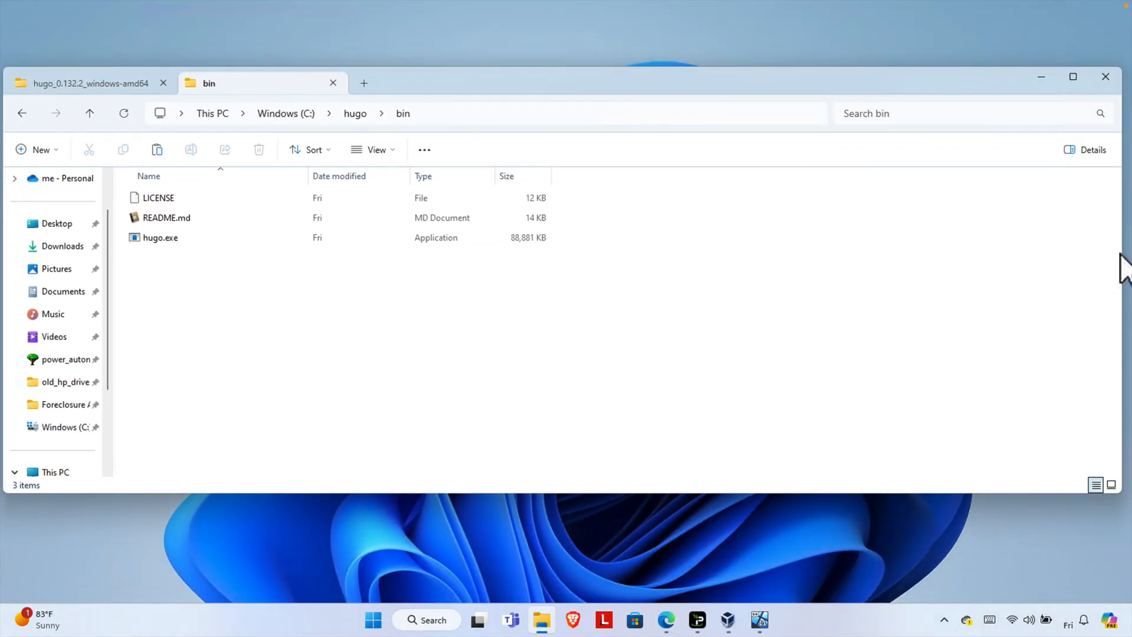
pyautogui.moveTo(1123, 269); pyautogui.dragTo(685, 271)
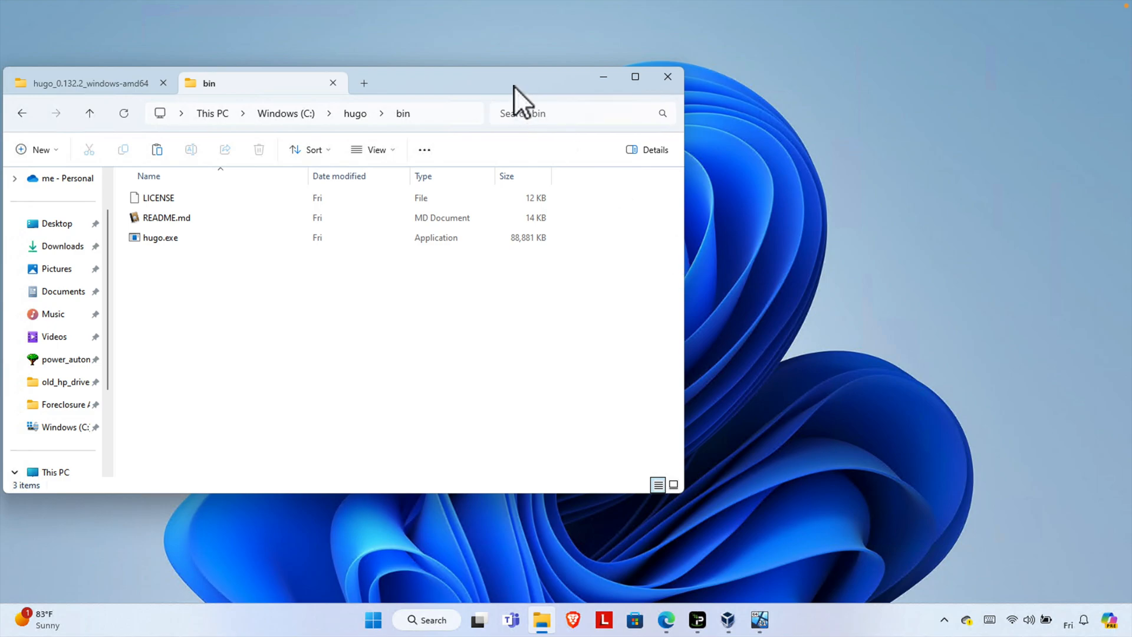
pyautogui.moveTo(514, 87); pyautogui.dragTo(518, 53)
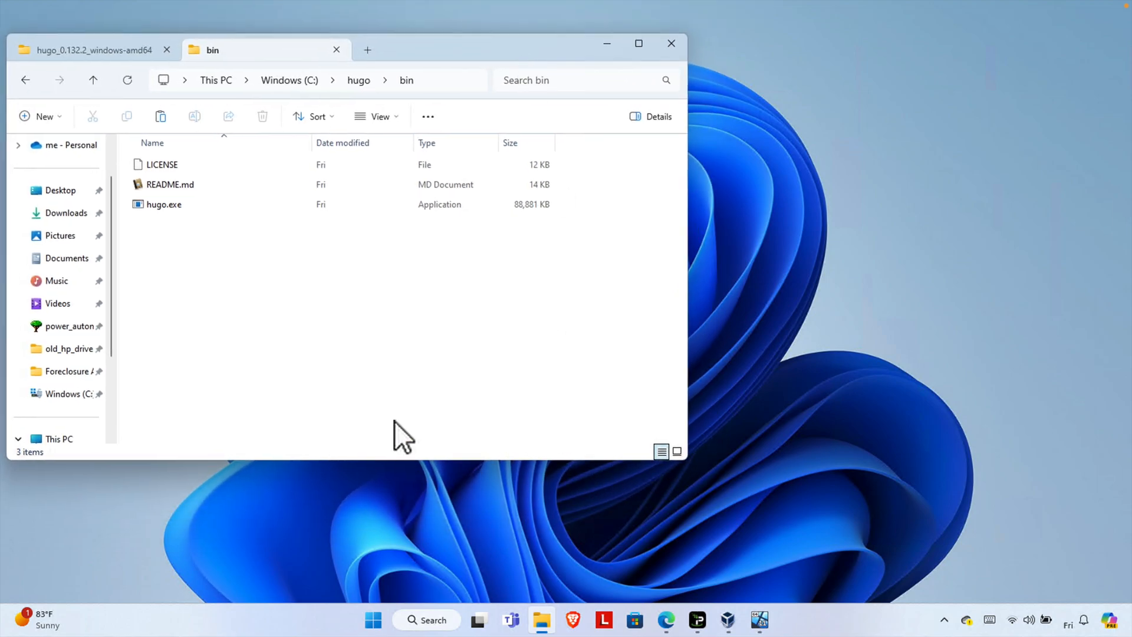
# Find and open Command Prompt, and move its window so the files in bin stay visible behind it
pyautogui.click(430, 621)
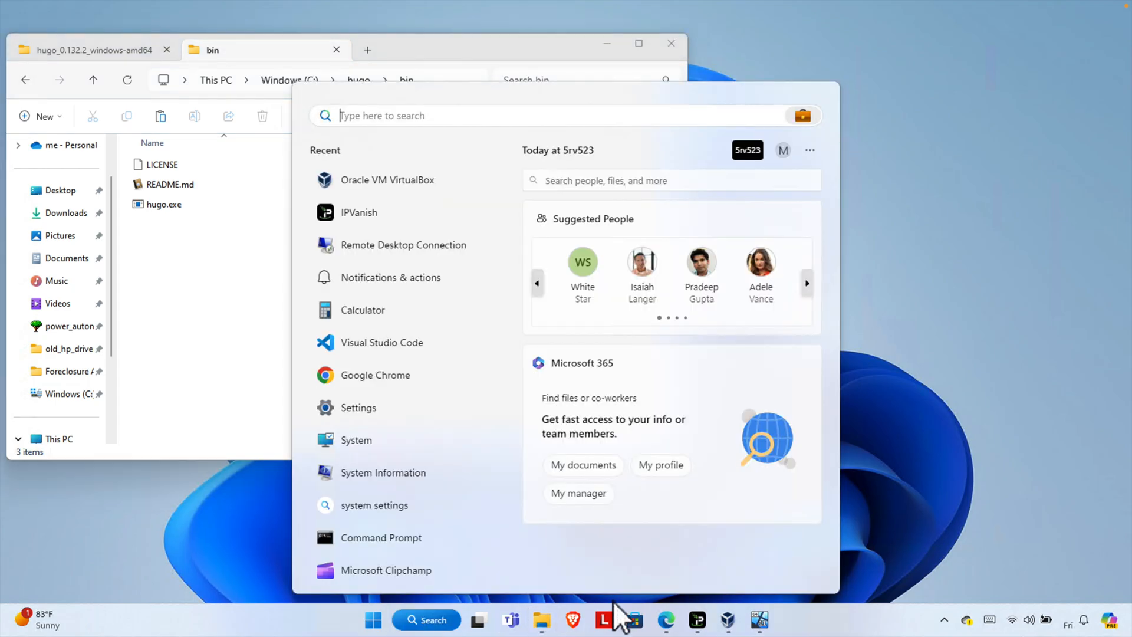
pyautogui.write('comann')
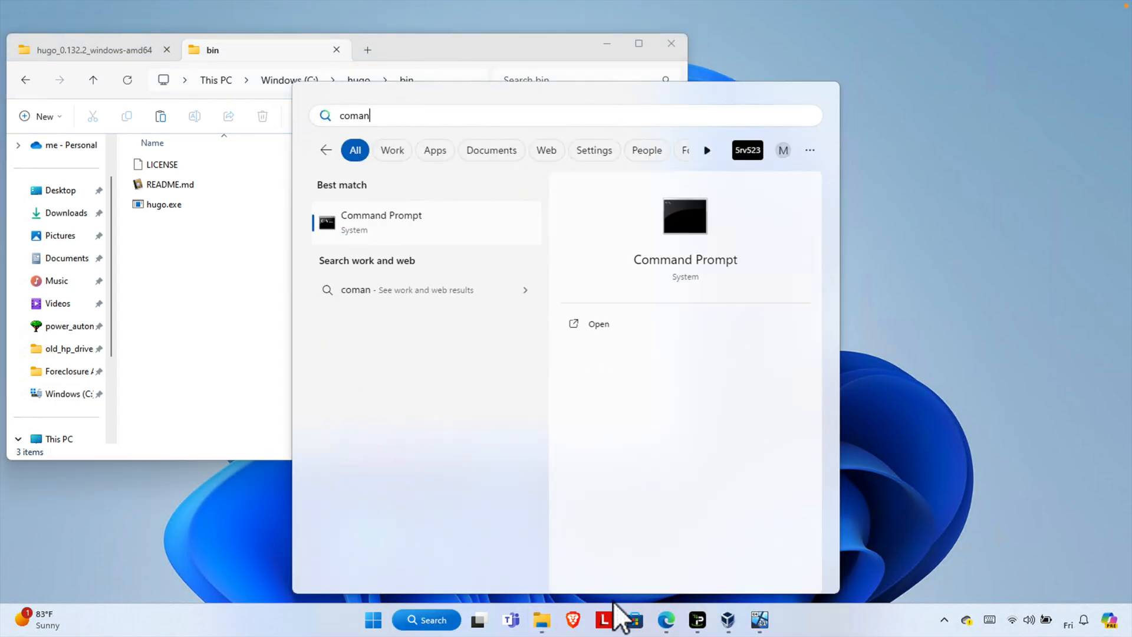
pyautogui.click(394, 223)
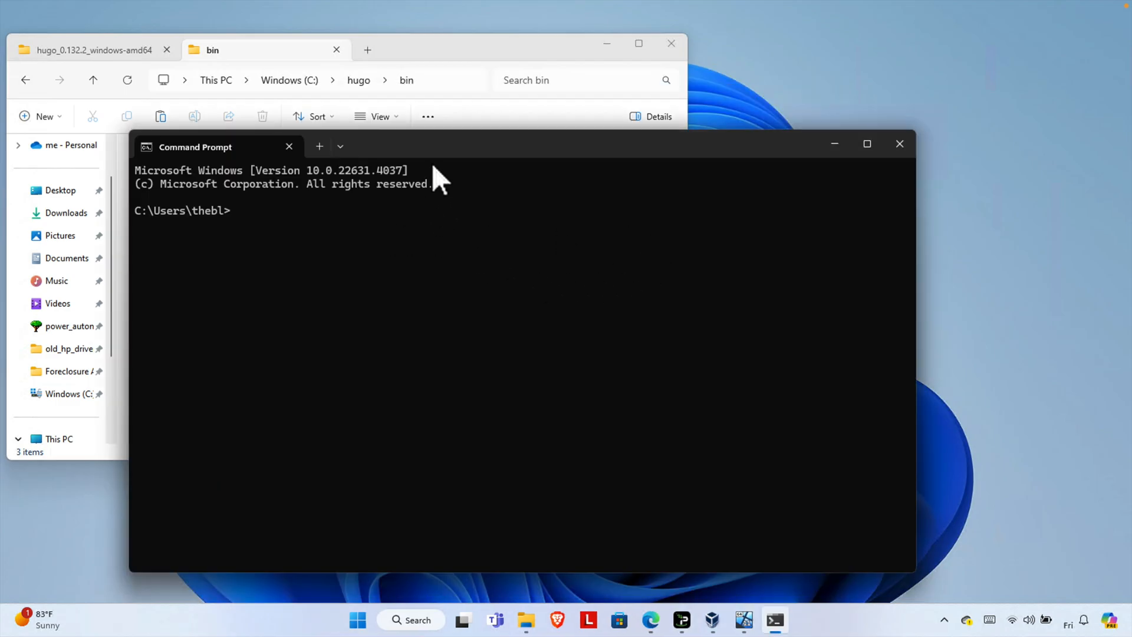
pyautogui.moveTo(412, 140); pyautogui.dragTo(506, 161)
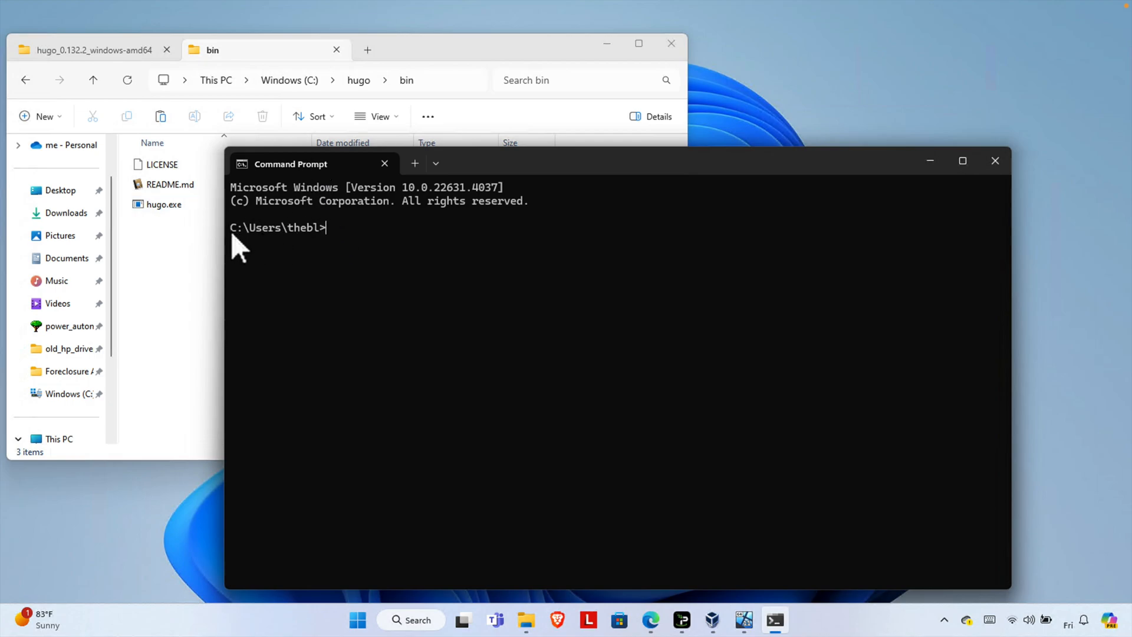
# Change the Command Prompt directory to C:\hugo\bin and check the installation with hugo version
pyautogui.write('cd ..')
pyautogui.press('Return')
pyautogui.write('cd ..')
pyautogui.press('Return')
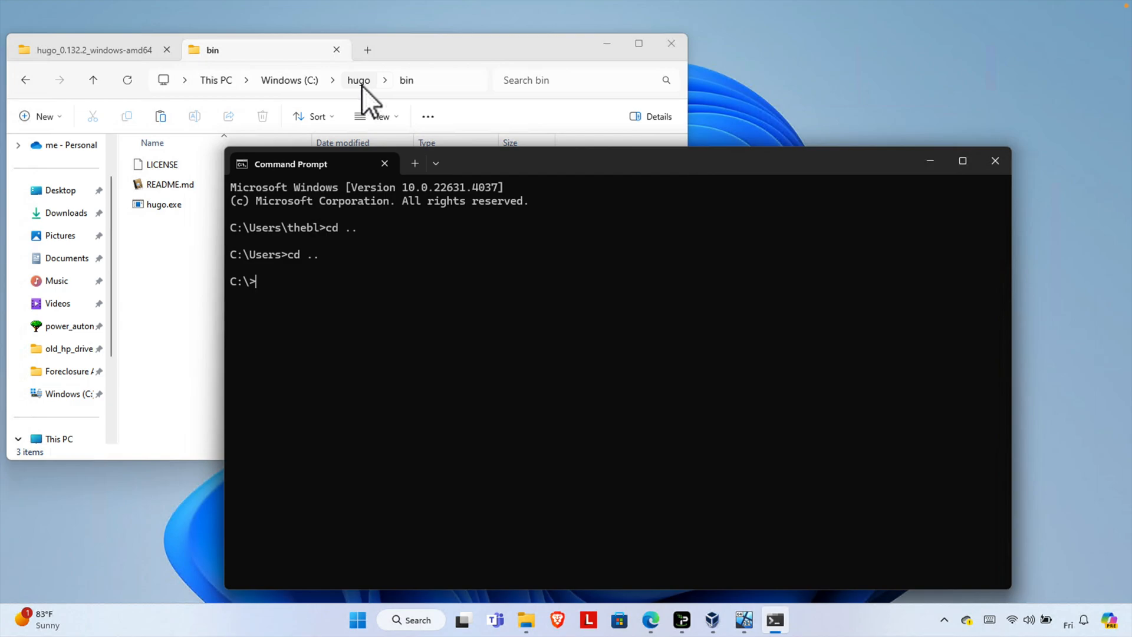
pyautogui.write('cd hugo')
pyautogui.press('Return')
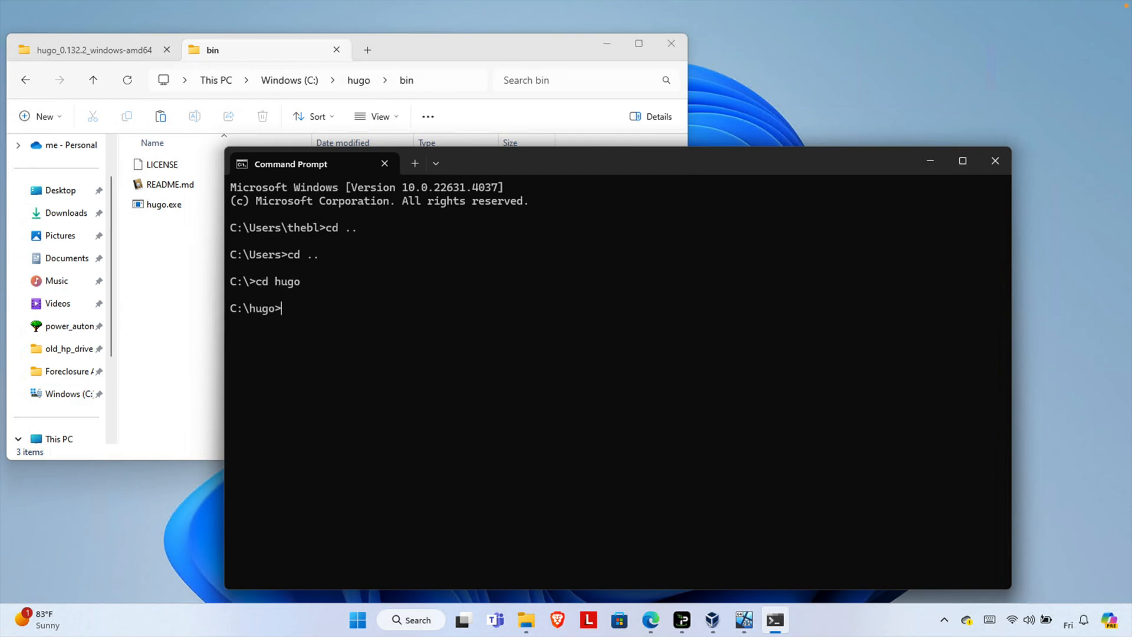
pyautogui.write('cd bin')
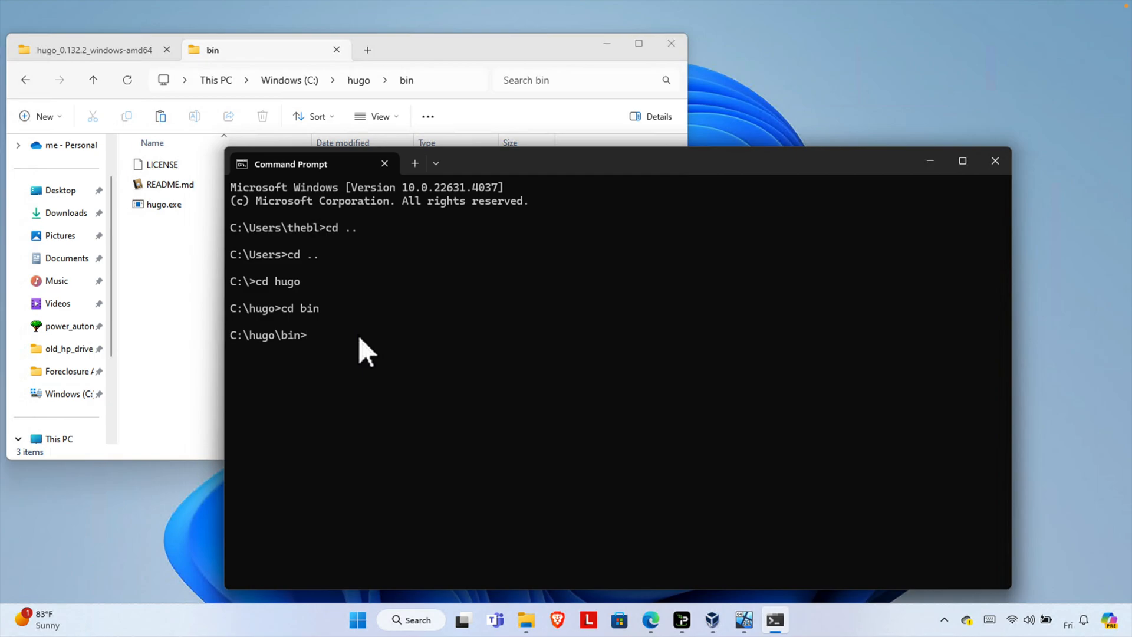
pyautogui.write('hugo version')
pyautogui.press('Return')
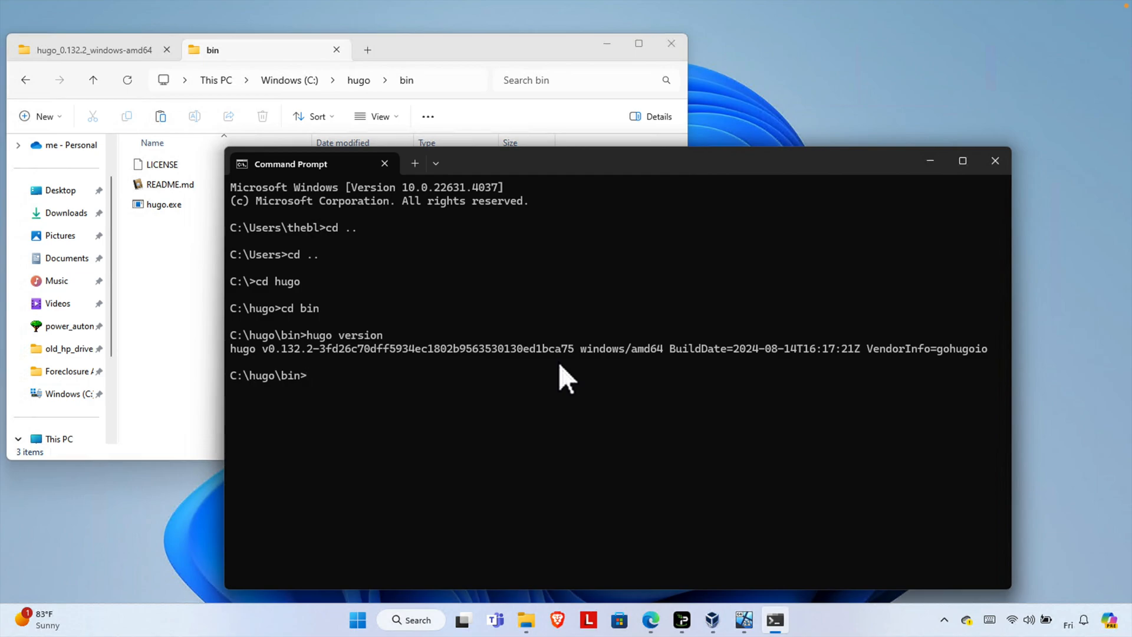
# Go back up to C:\ in Command Prompt and run hugo version from outside the bin folder
pyautogui.write('cd ..')
pyautogui.press('Return')
pyautogui.write('cd ..')
pyautogui.press('Return')
pyautogui.write('hu')
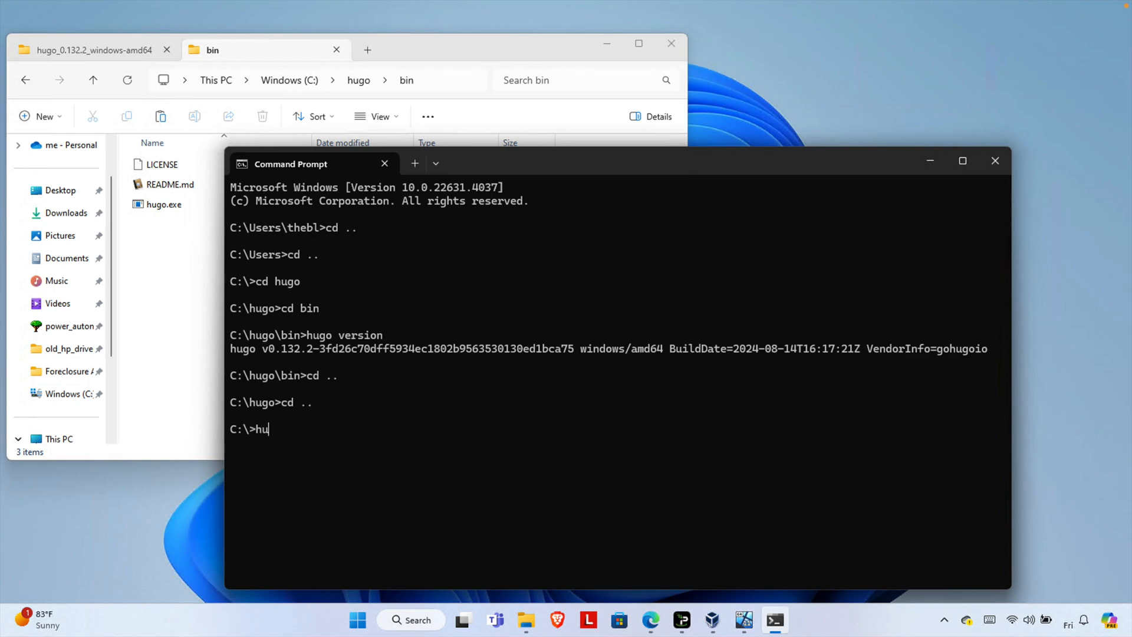
pyautogui.write('go version')
pyautogui.press('Return')
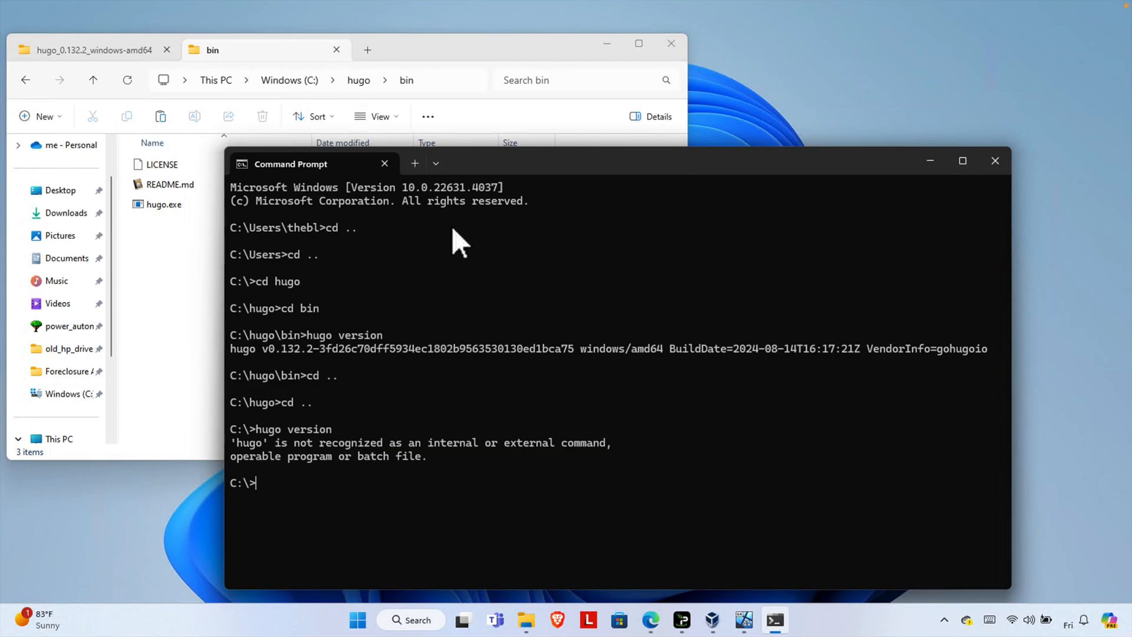
# Switch to File Explorer and copy the bin folder's full path, C:\hugo\bin
pyautogui.click(171, 306)
pyautogui.click(440, 81)
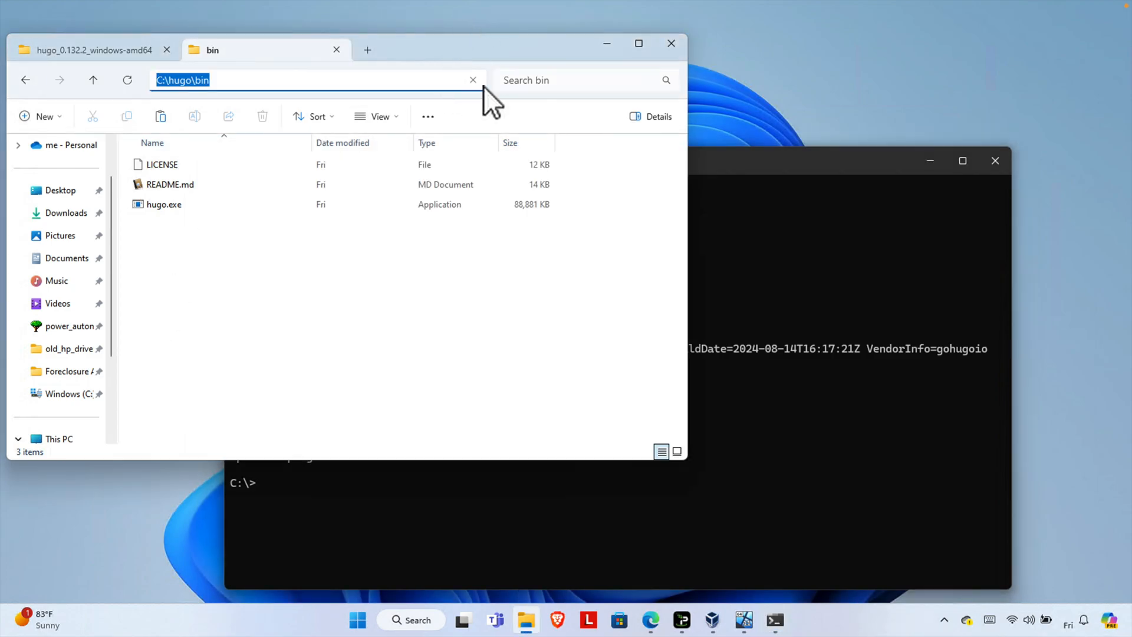
pyautogui.rightClick(183, 77)
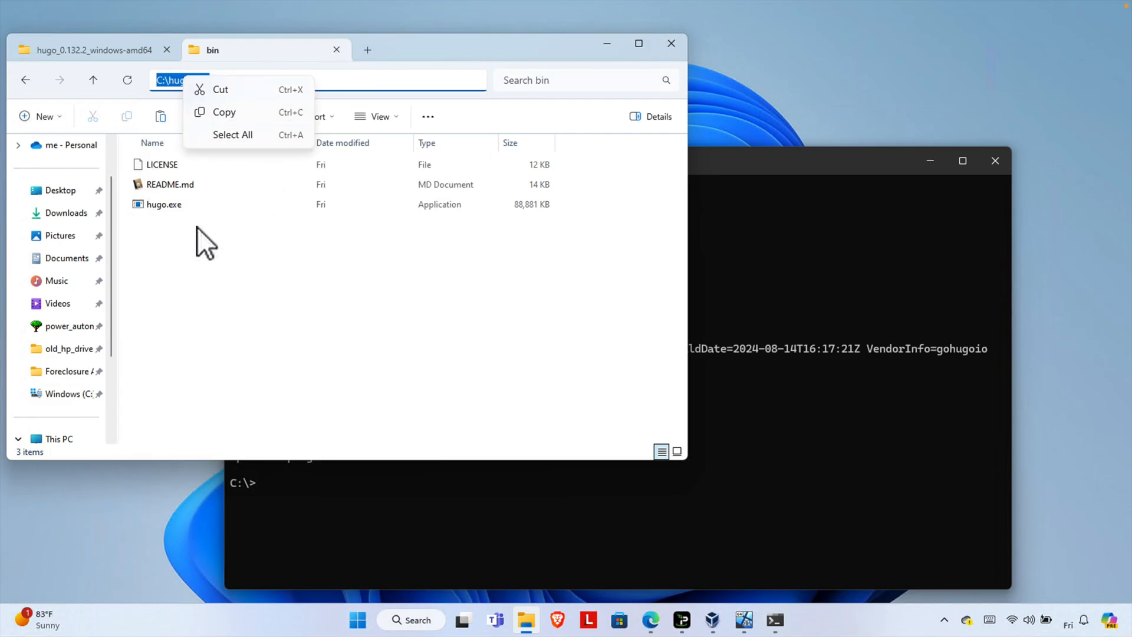
pyautogui.click(225, 112)
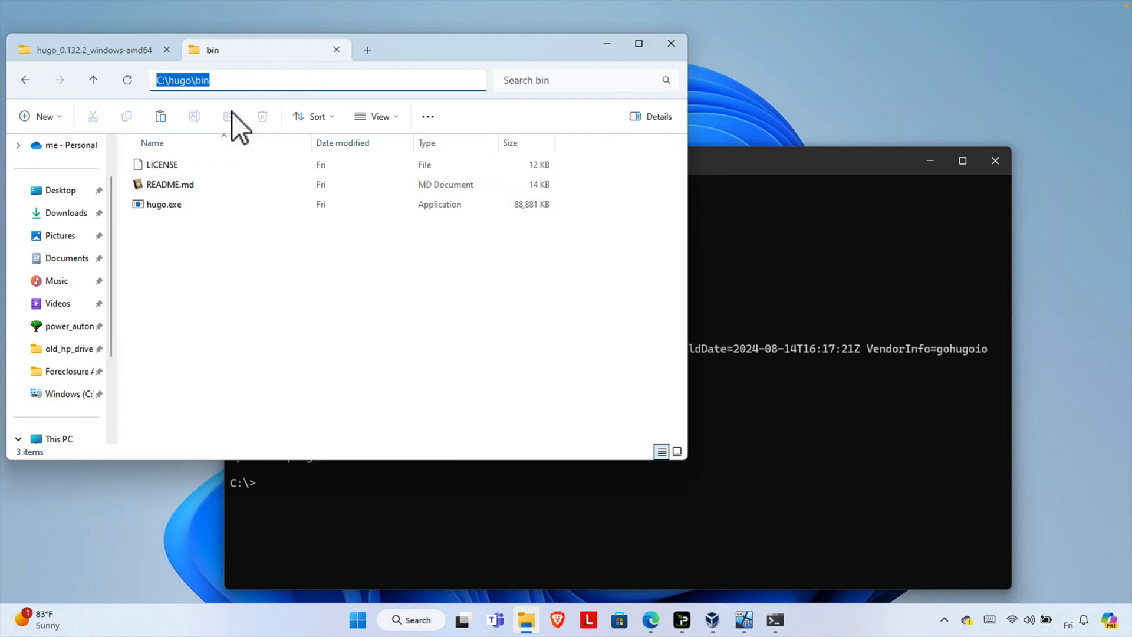
# Find the environment variables settings for the account and open the user Path variable for editing
pyautogui.click(416, 620)
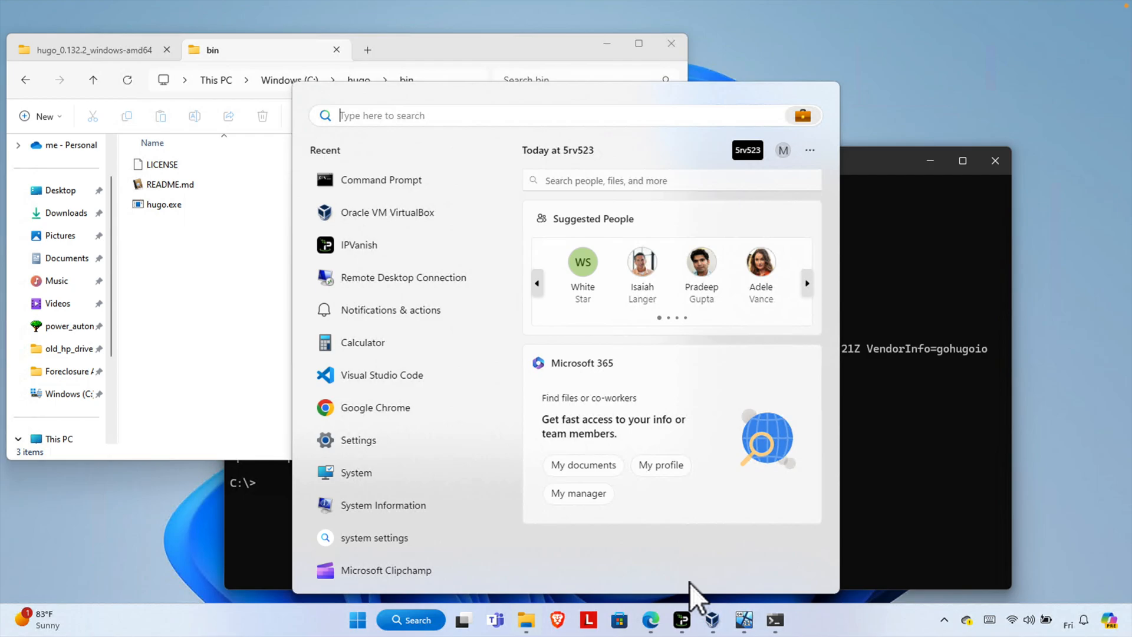
pyautogui.write('envio')
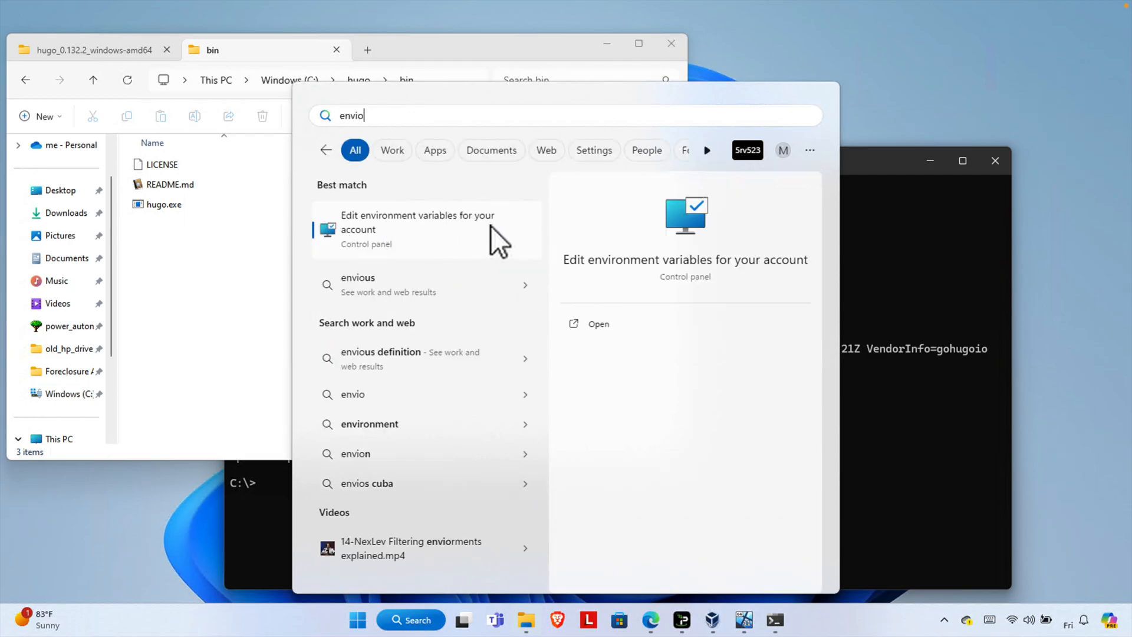
pyautogui.click(400, 224)
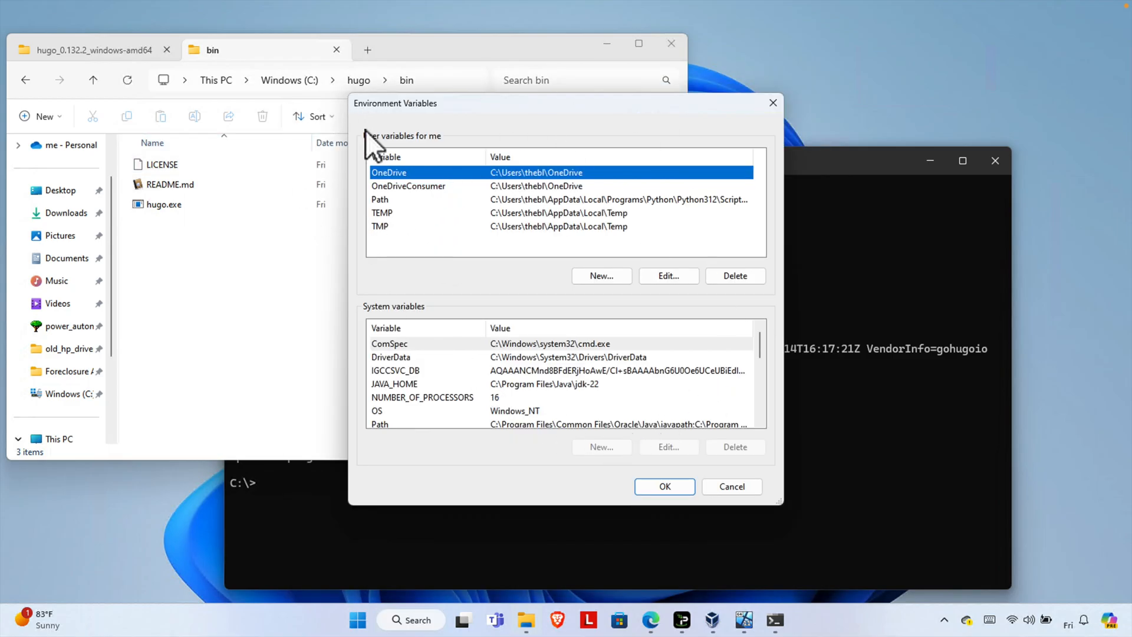
pyautogui.click(563, 199)
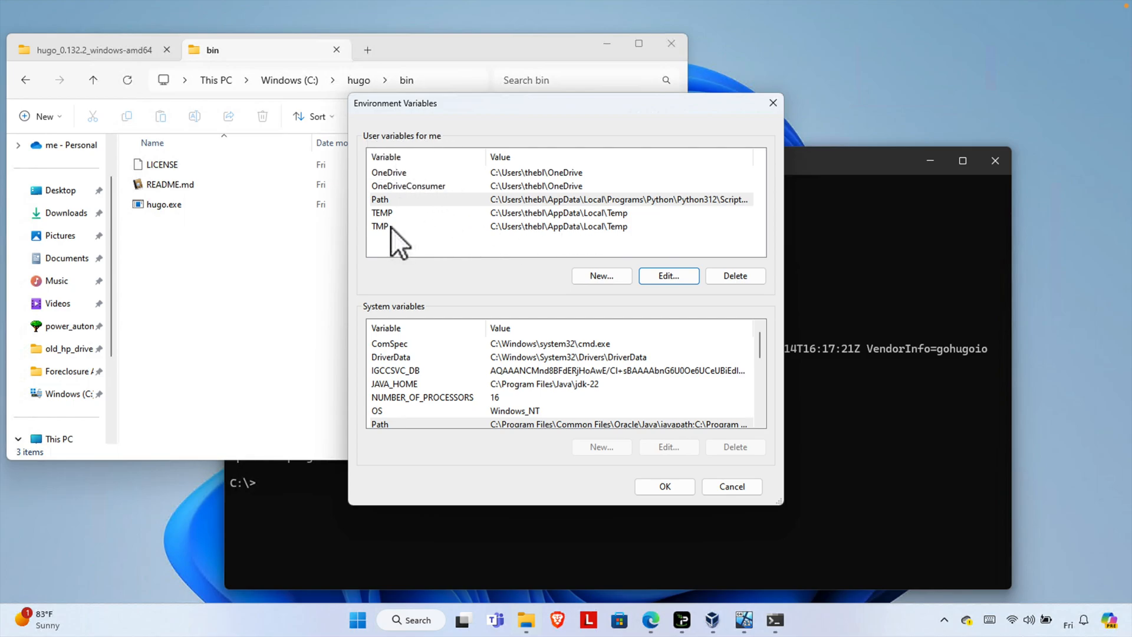
pyautogui.click(393, 197)
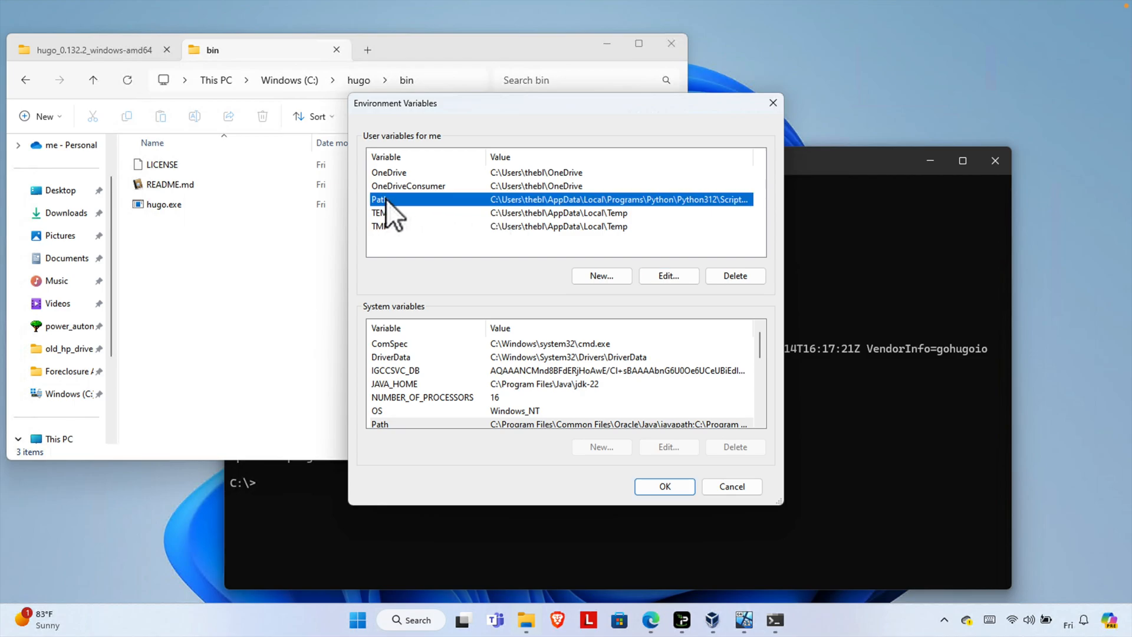
pyautogui.click(666, 277)
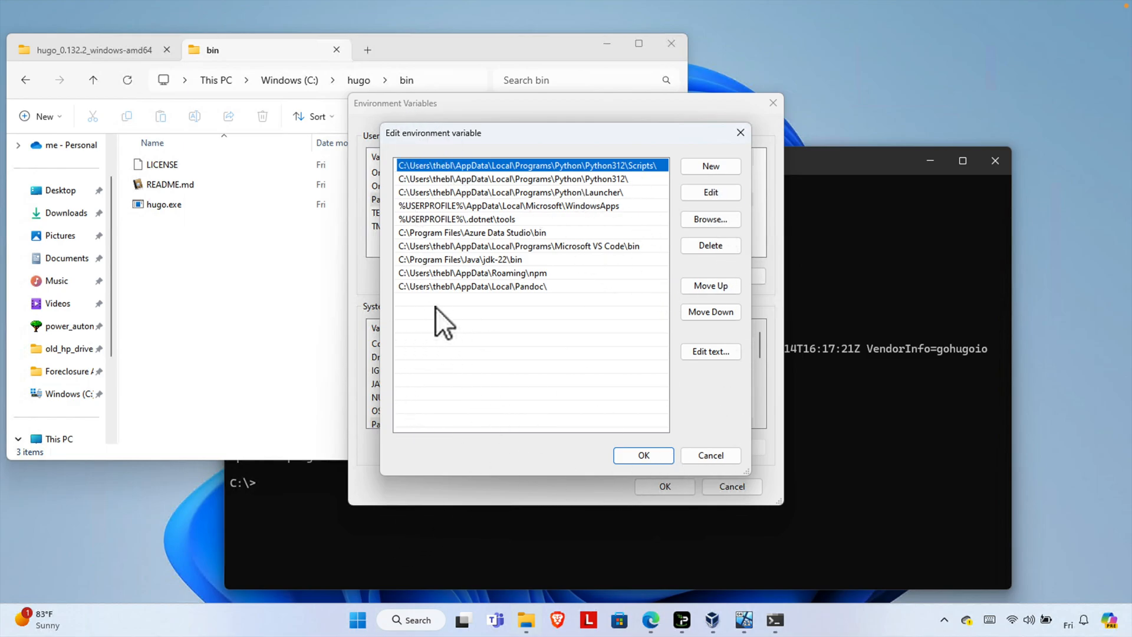
pyautogui.click(717, 168)
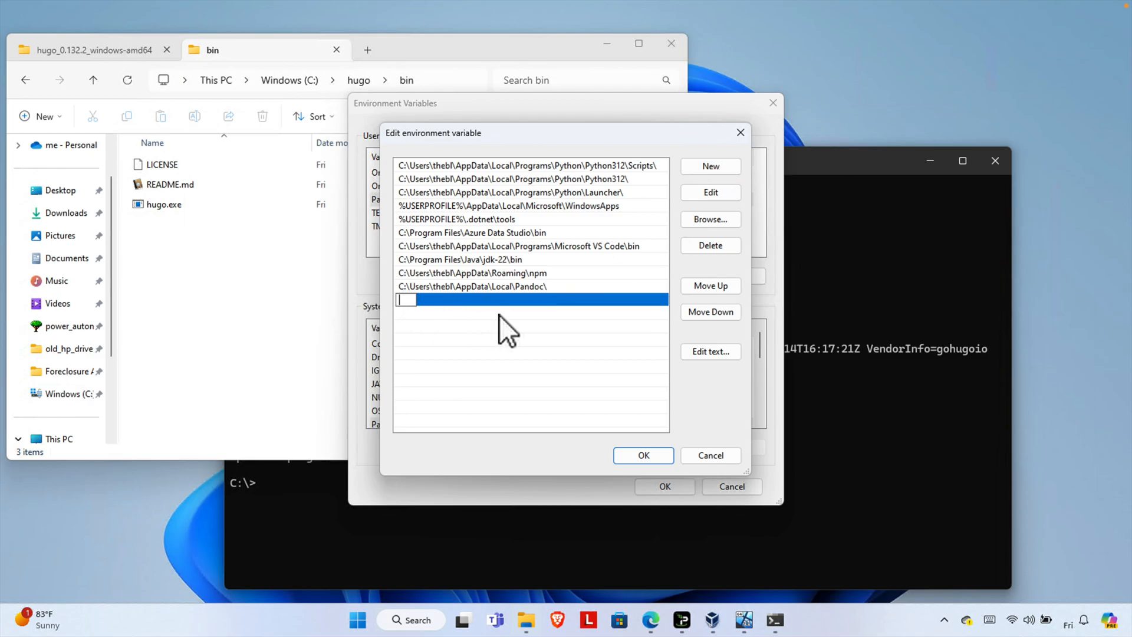
pyautogui.press('super')
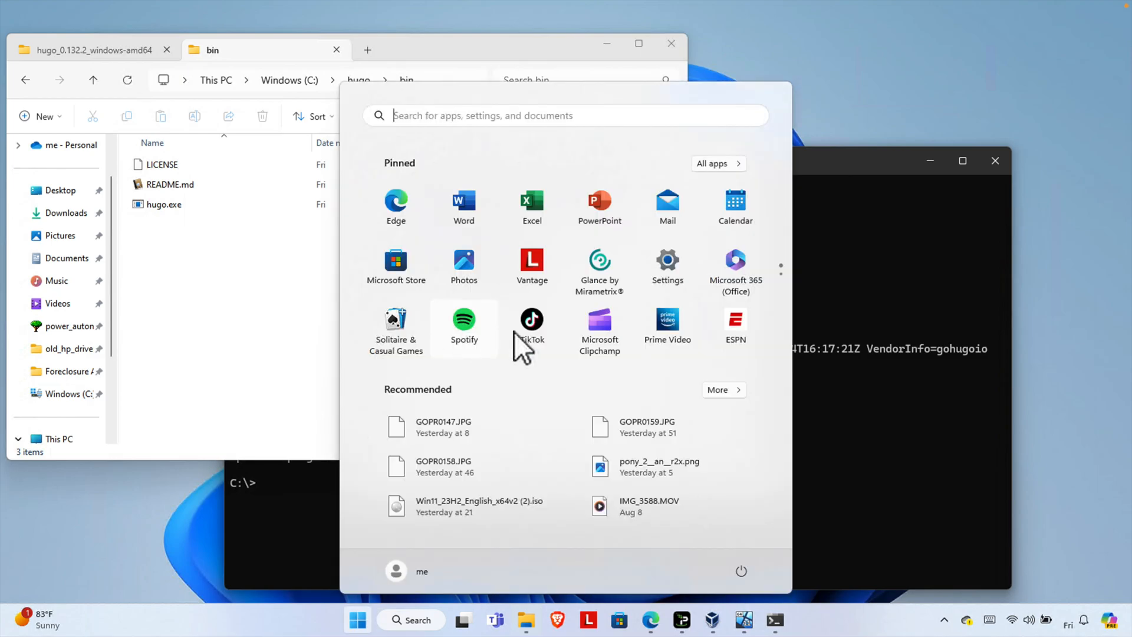
pyautogui.press('super')
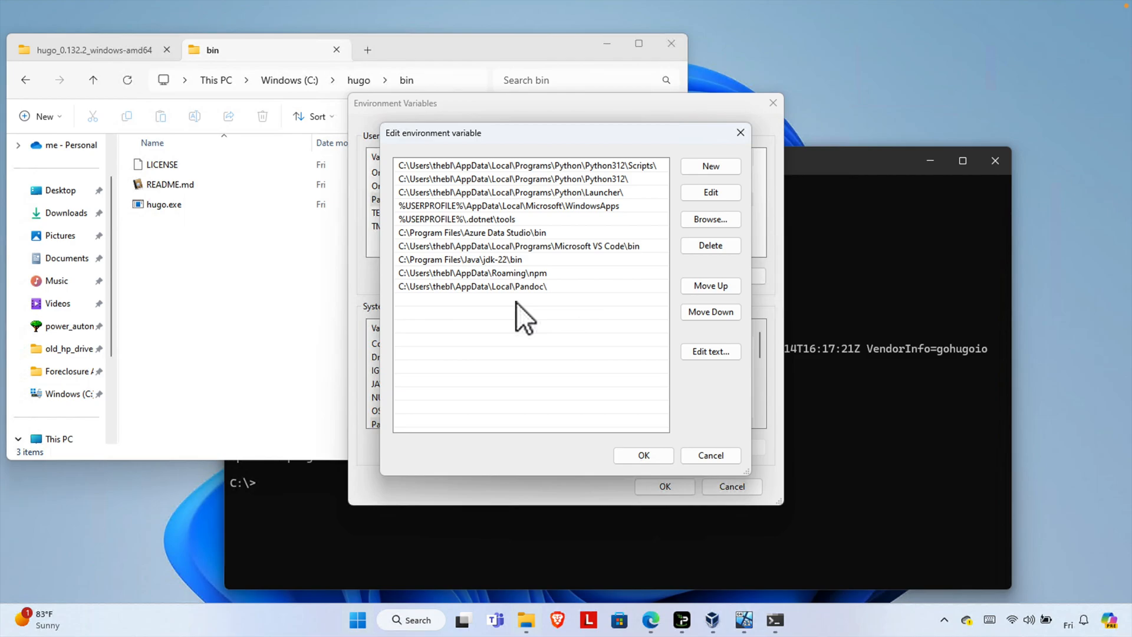
# Add the copied folder C:\hugo\bin as a new entry in the user Path variable and save the environment variables
pyautogui.click(719, 165)
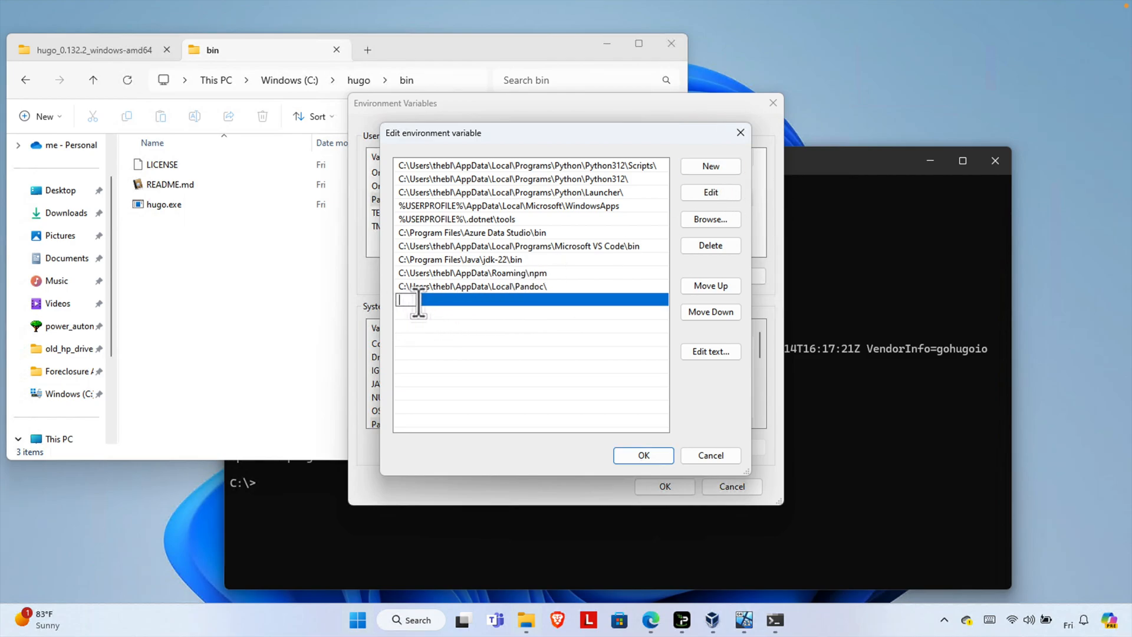
pyautogui.hotkey('ctrl', 'v')
pyautogui.press('Return')
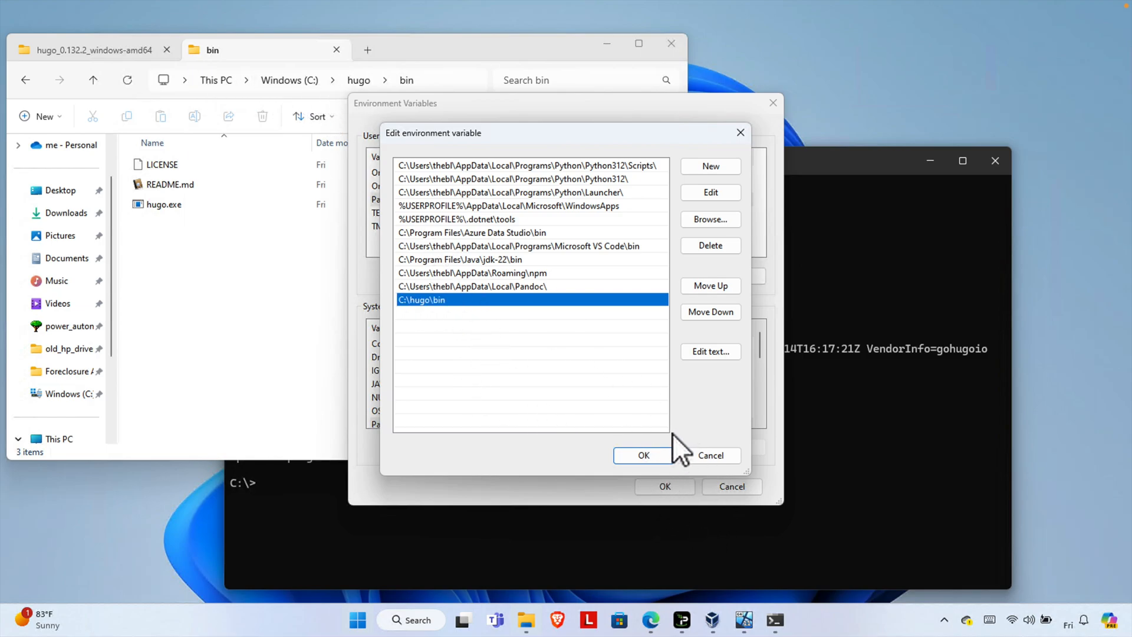
pyautogui.click(644, 458)
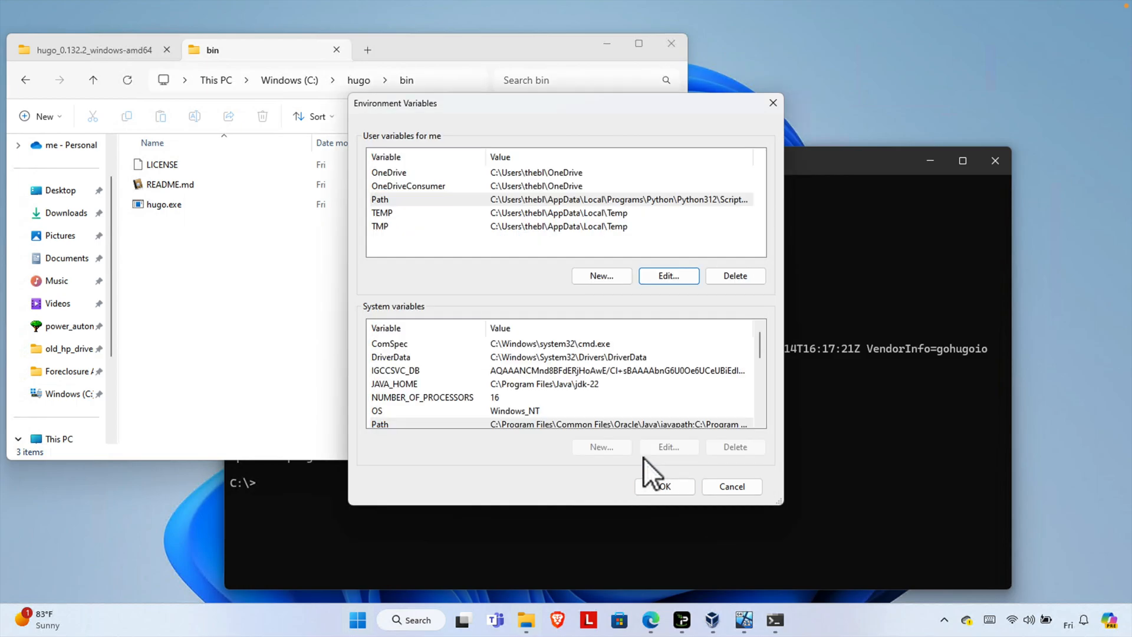
pyautogui.click(665, 486)
# Switch back to the open Command Prompt at C:\ and run hugo version again
pyautogui.click(761, 270)
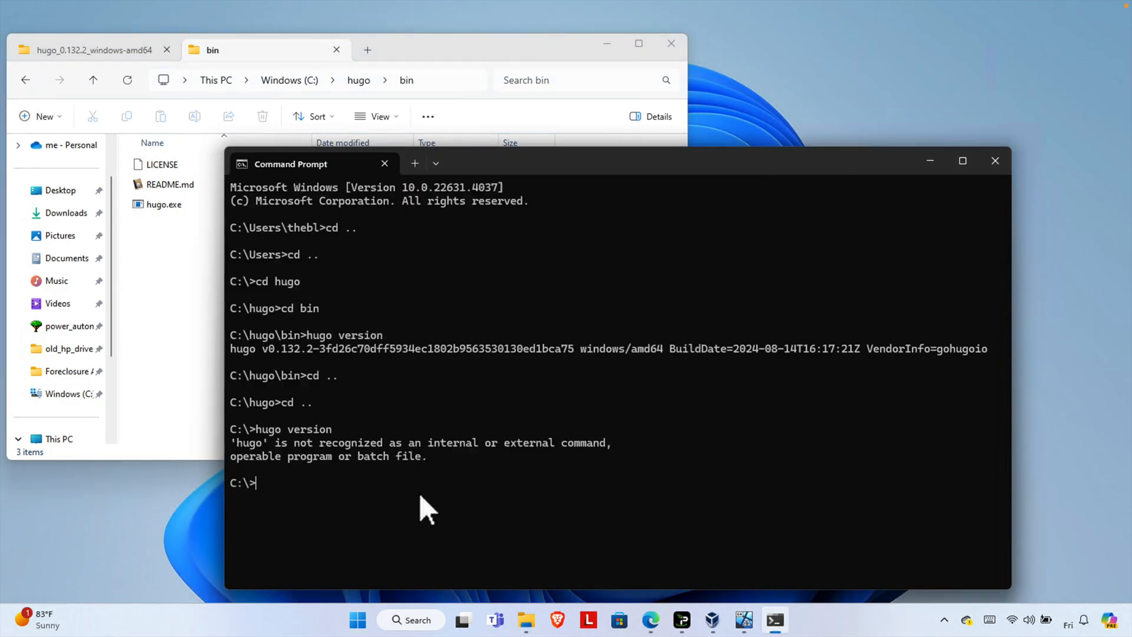
pyautogui.write('hugo version')
pyautogui.press('Return')
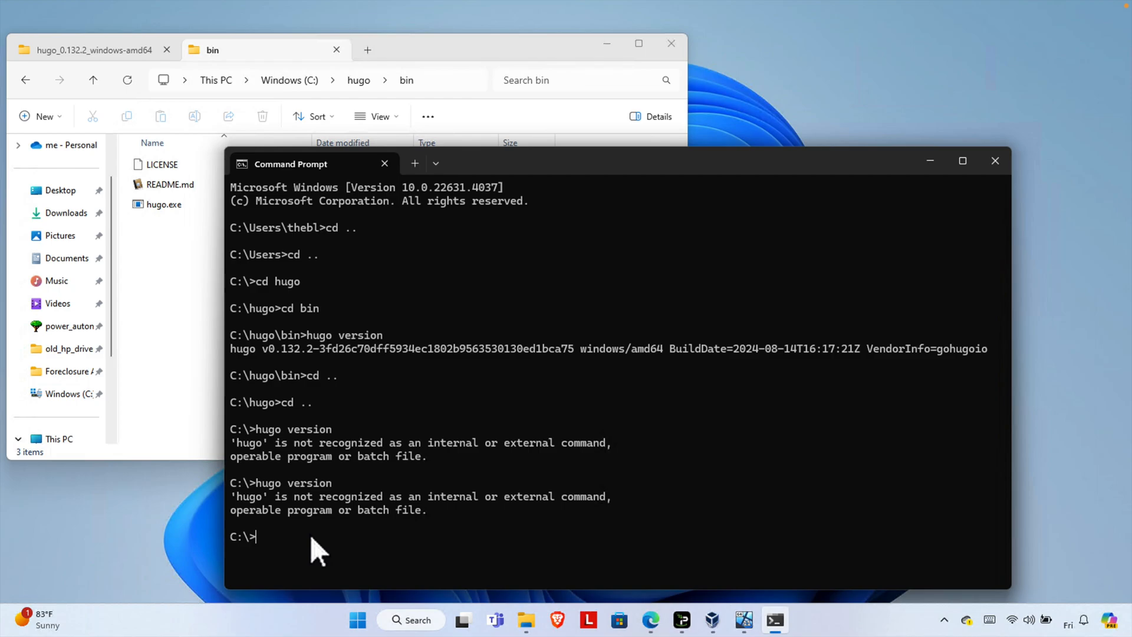
# Close Command Prompt, reopen it in a fresh window and run hugo version from the default user folder
pyautogui.click(995, 161)
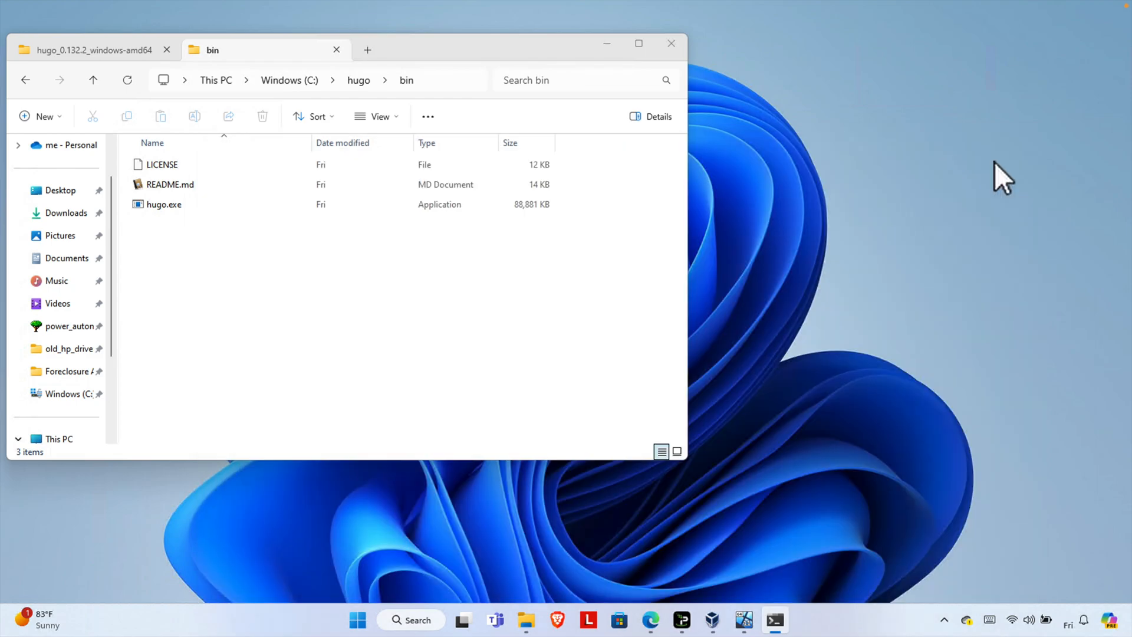
pyautogui.click(431, 620)
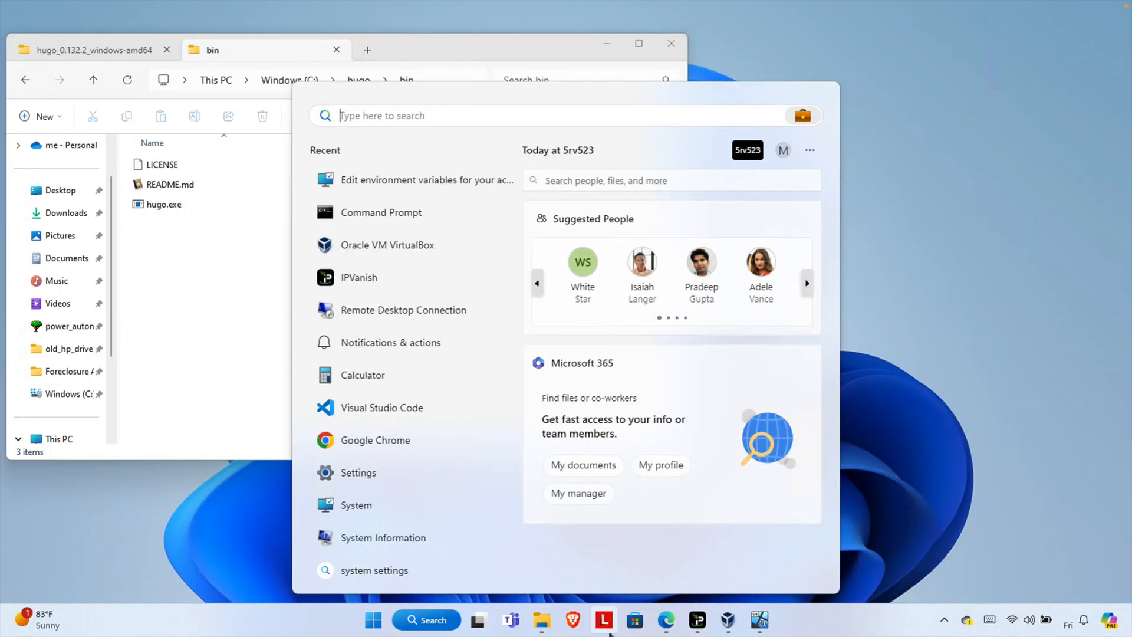
pyautogui.write('comm')
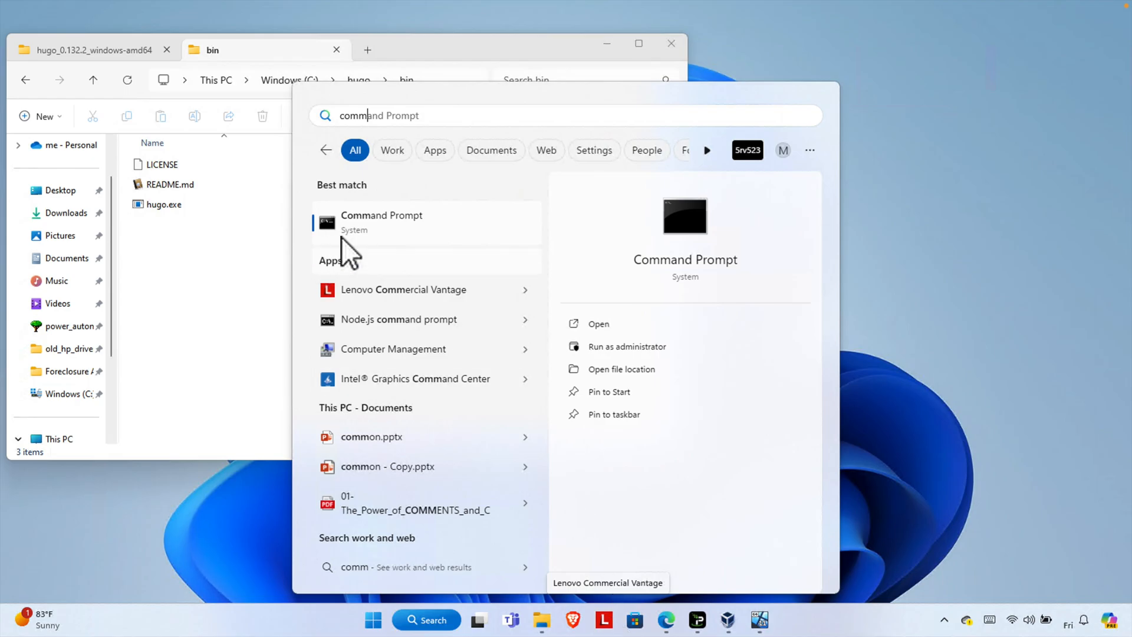
pyautogui.click(371, 227)
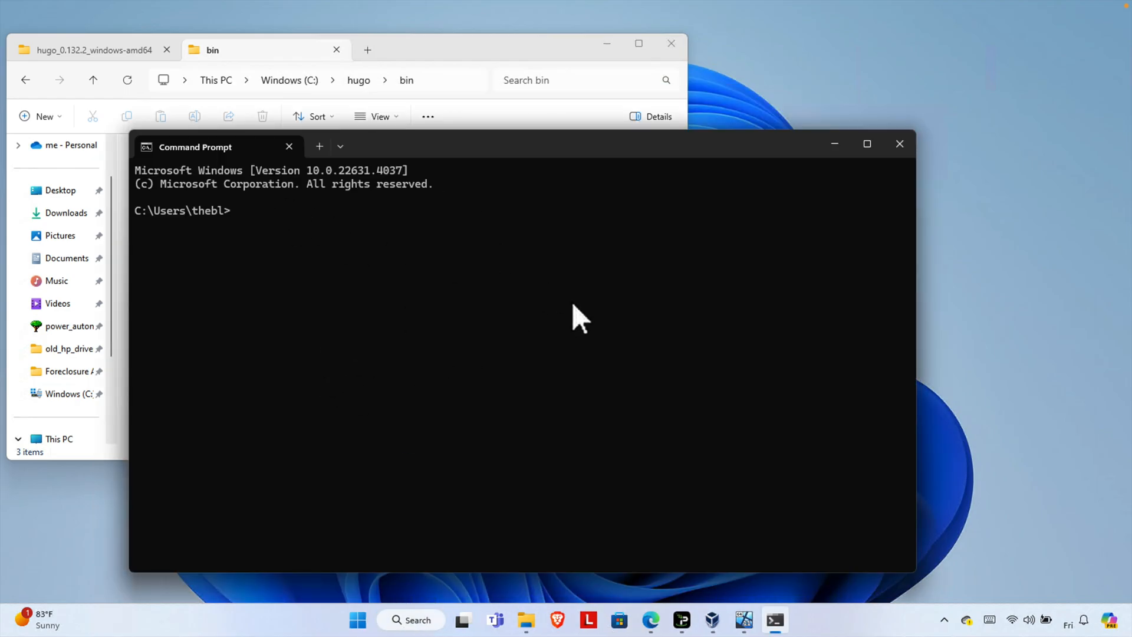
pyautogui.write('hugo version')
pyautogui.press('Return')
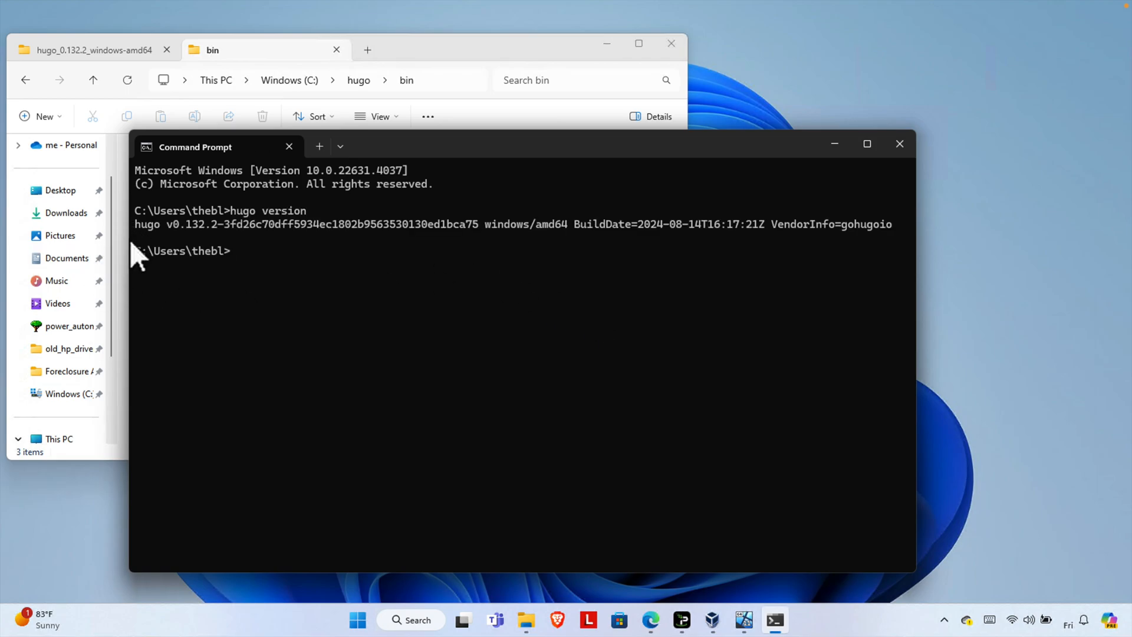